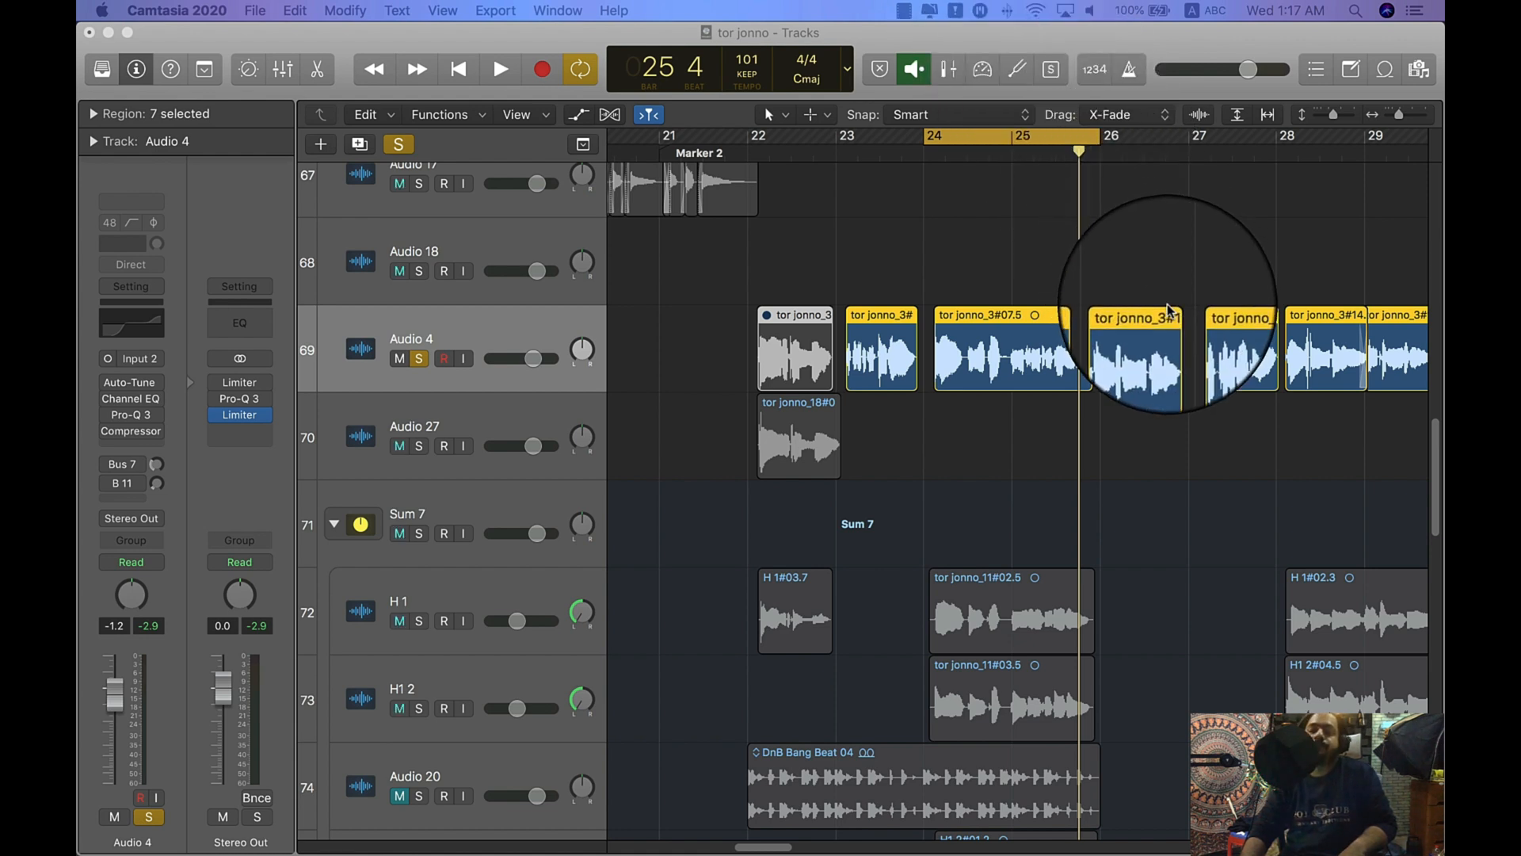
# Play back the soloed Audio 4 vocal from around bar 25 and stop before bar 26.
pyautogui.click(1037, 155)
pyautogui.press('space')
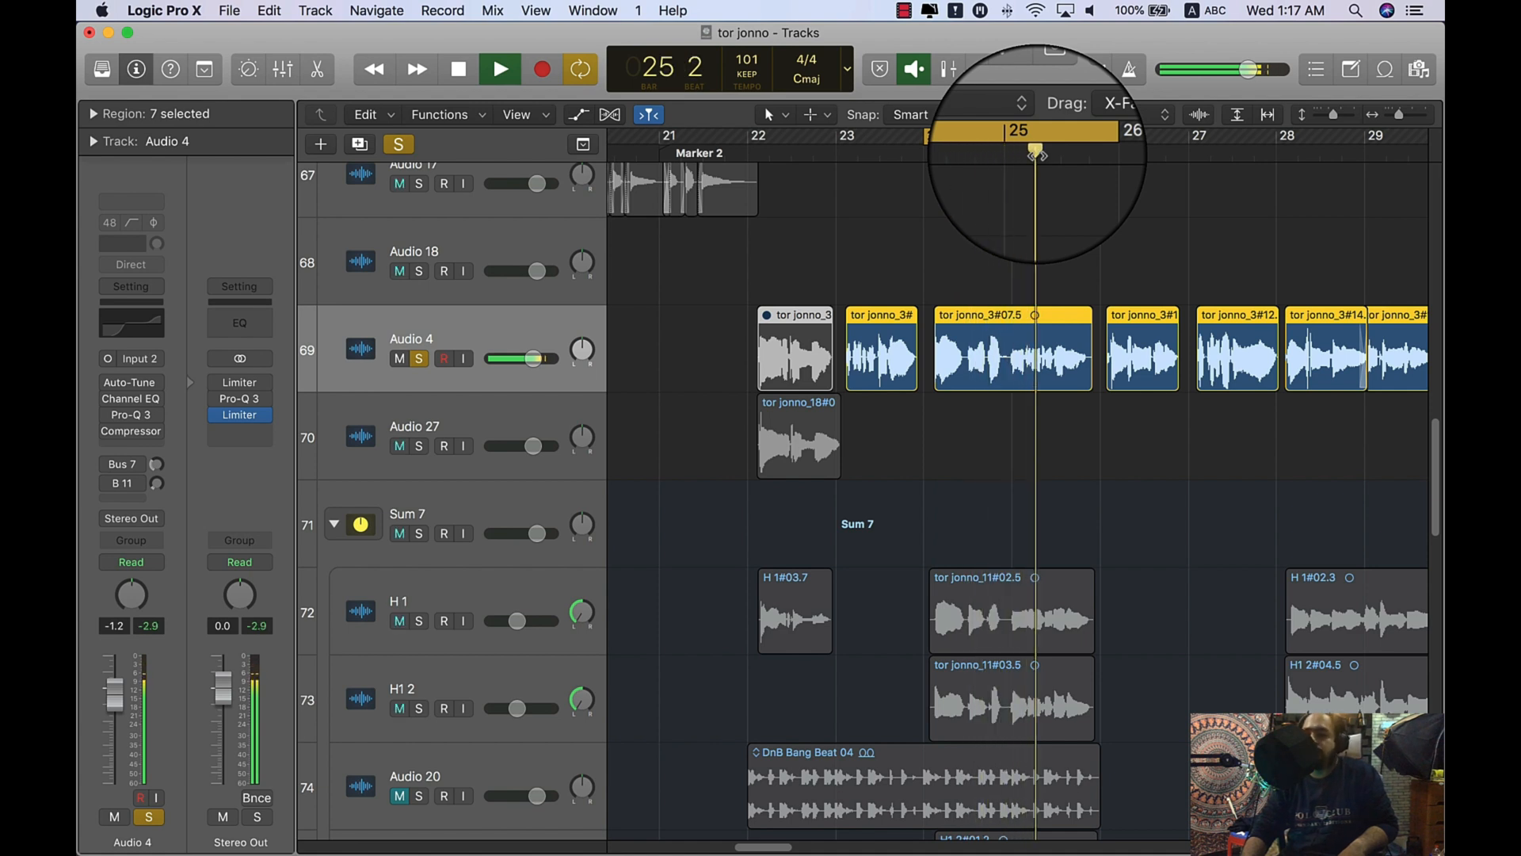
pyautogui.press('space')
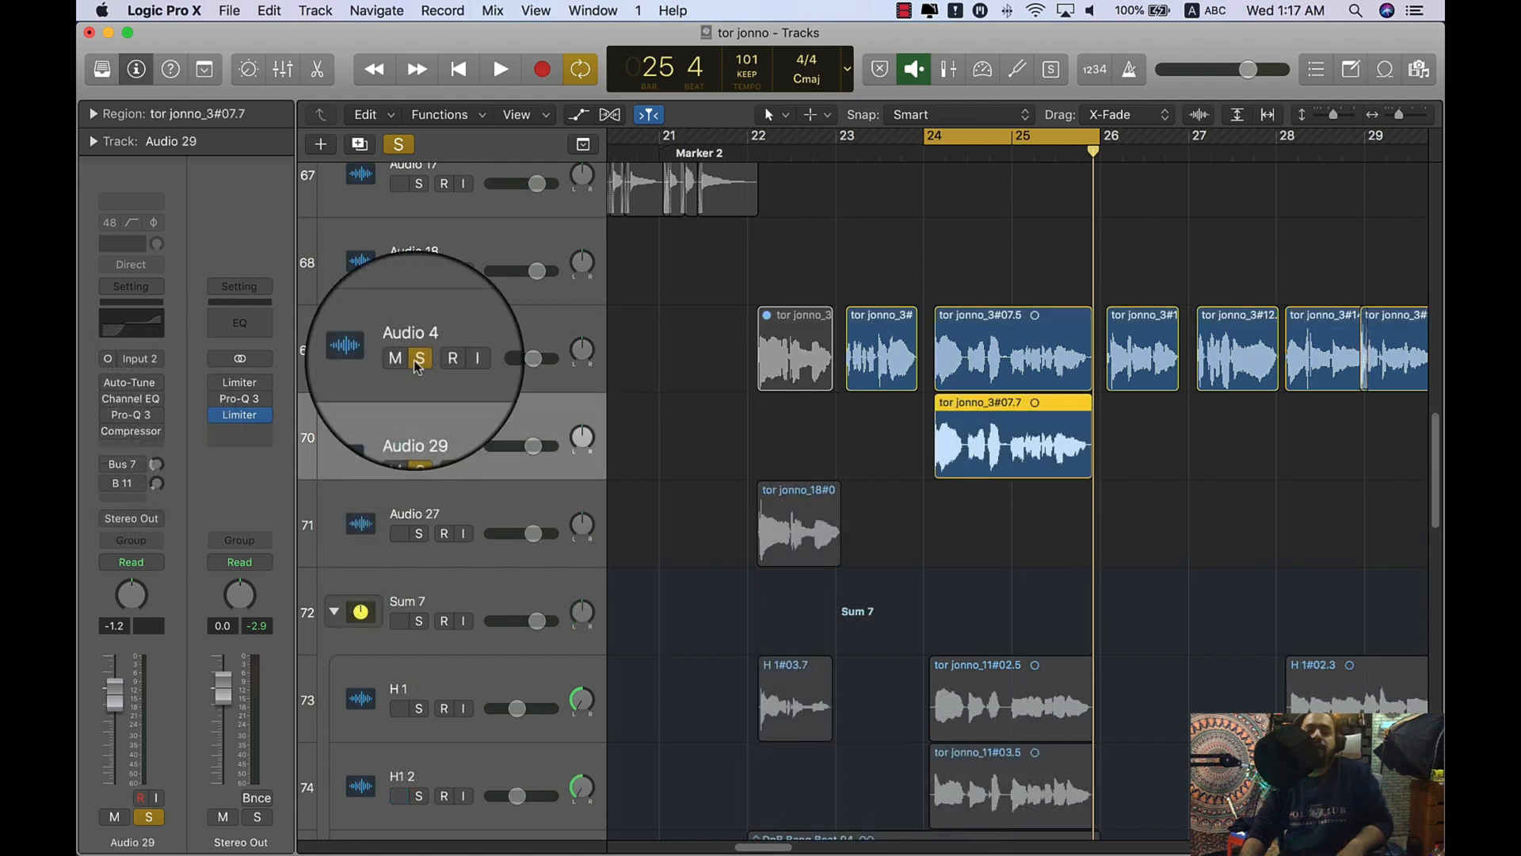
# Unsolo Audio 4 and shift Compressor, Pro-Q 3 and Channel EQ down one insert slot on Audio 29, leaving a gap after Auto-Tune.
pyautogui.click(416, 359)
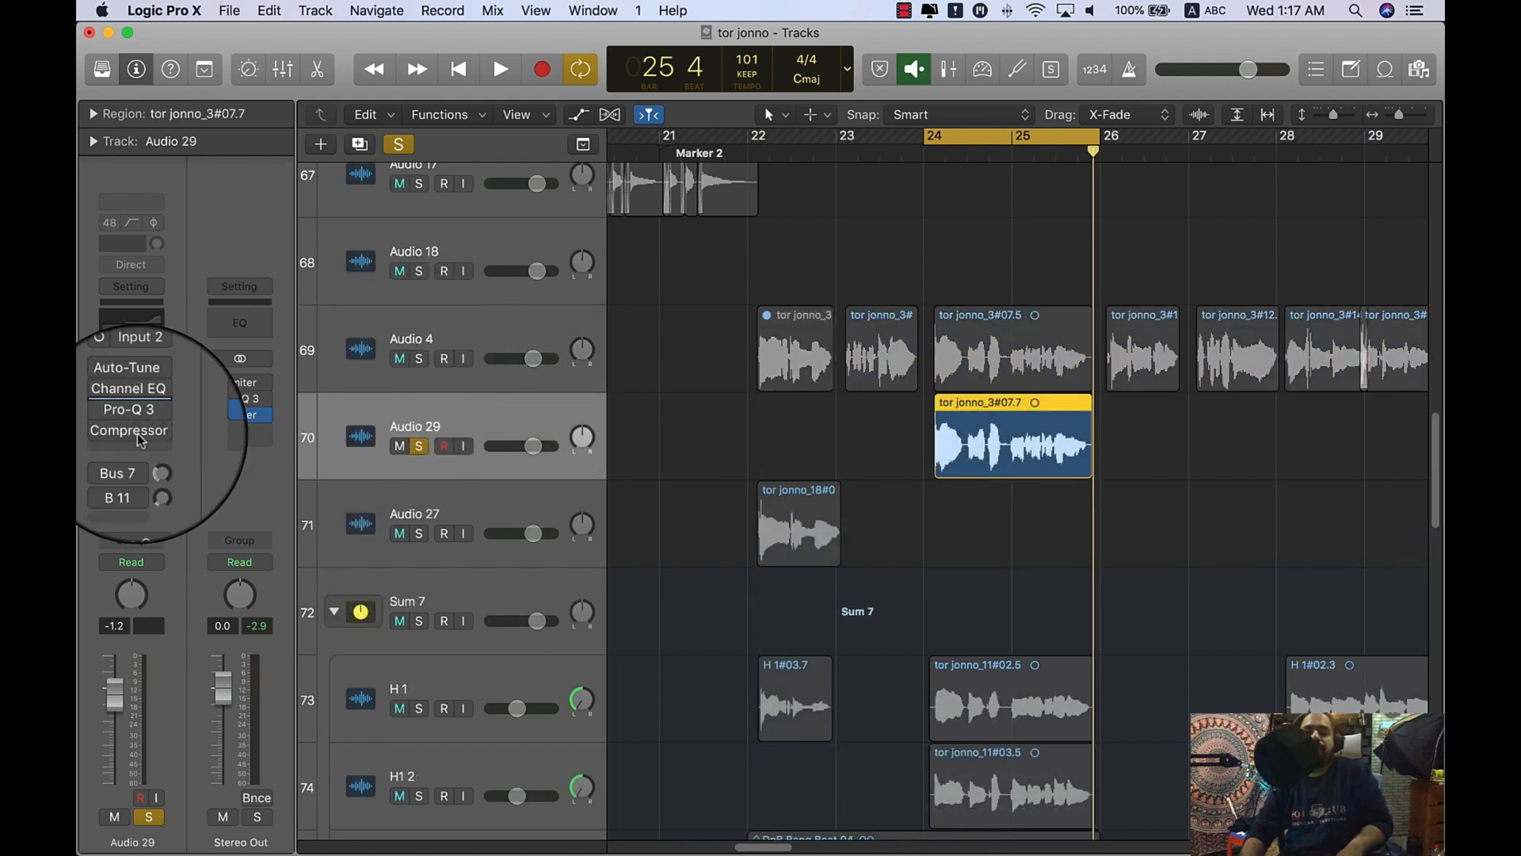
pyautogui.moveTo(136, 434); pyautogui.dragTo(137, 451)
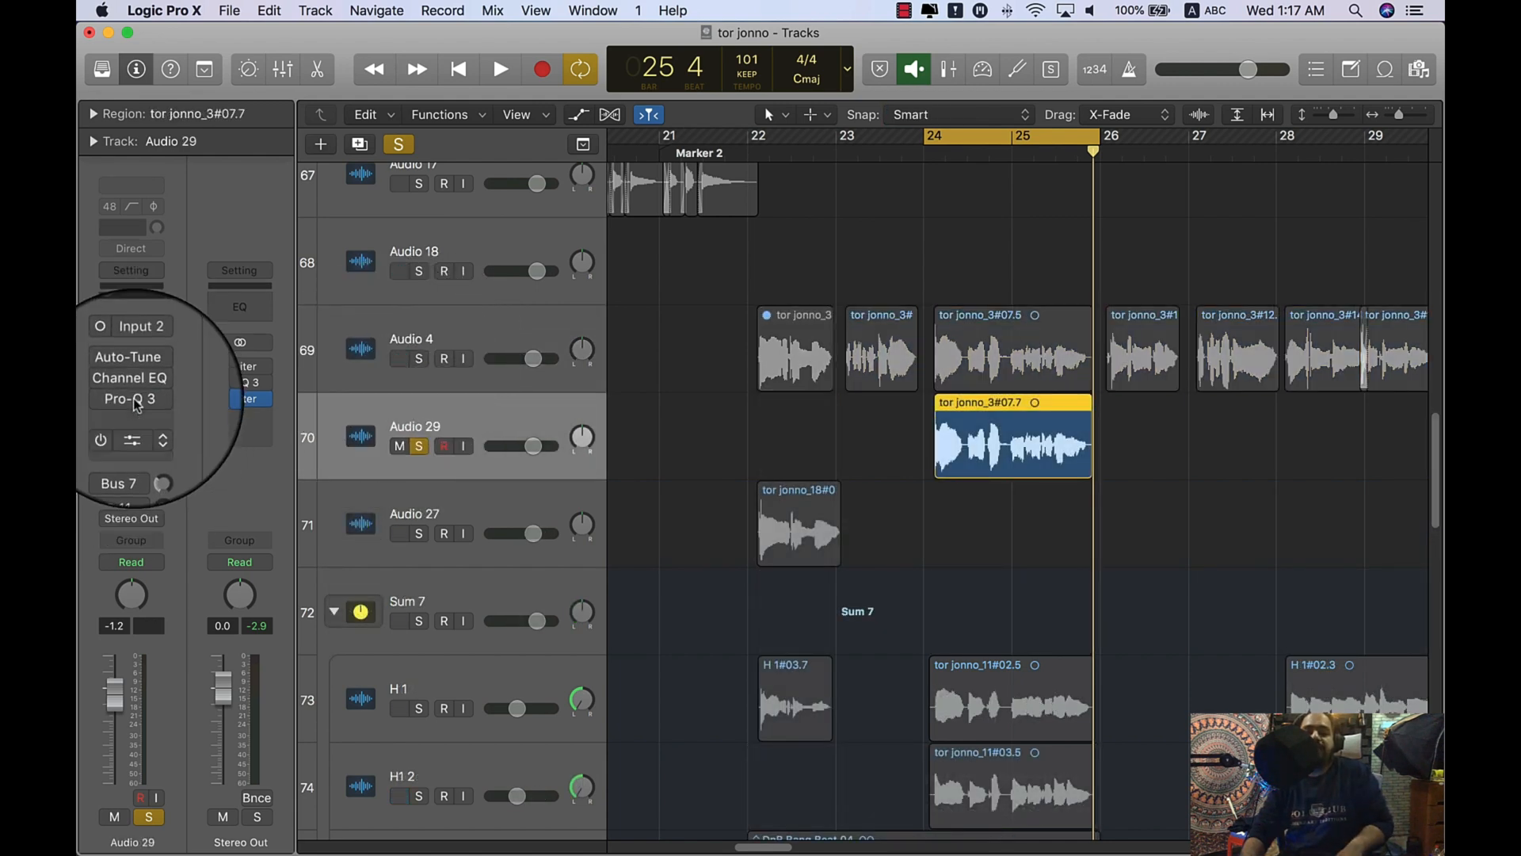
pyautogui.moveTo(134, 399); pyautogui.dragTo(135, 415)
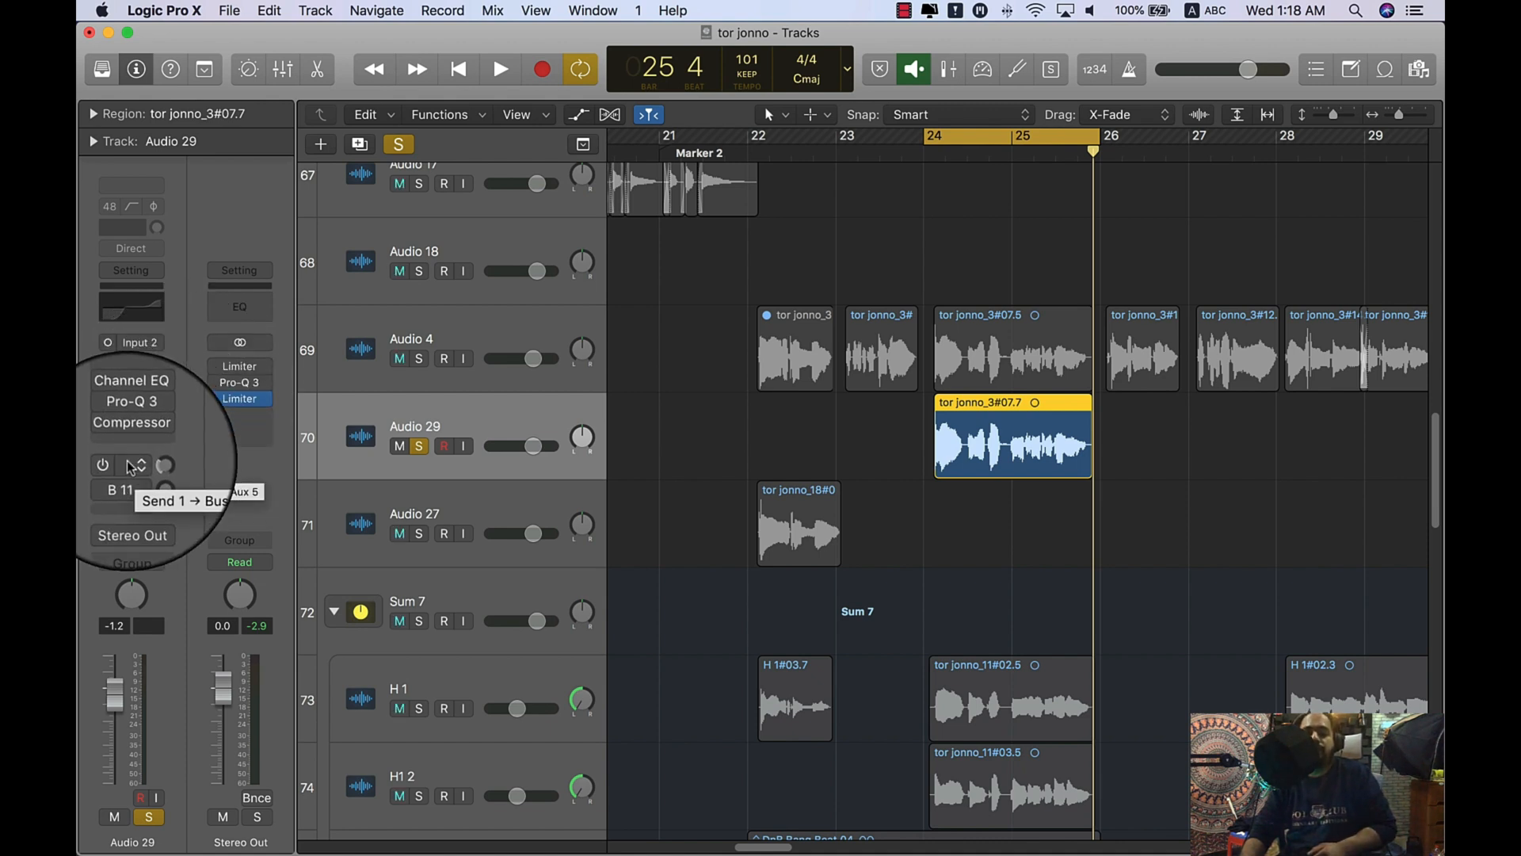
# Inspect the aux channels fed by the Bus 7 and Bus 11 sends of Audio 29.
pyautogui.click(127, 479)
pyautogui.click(105, 423)
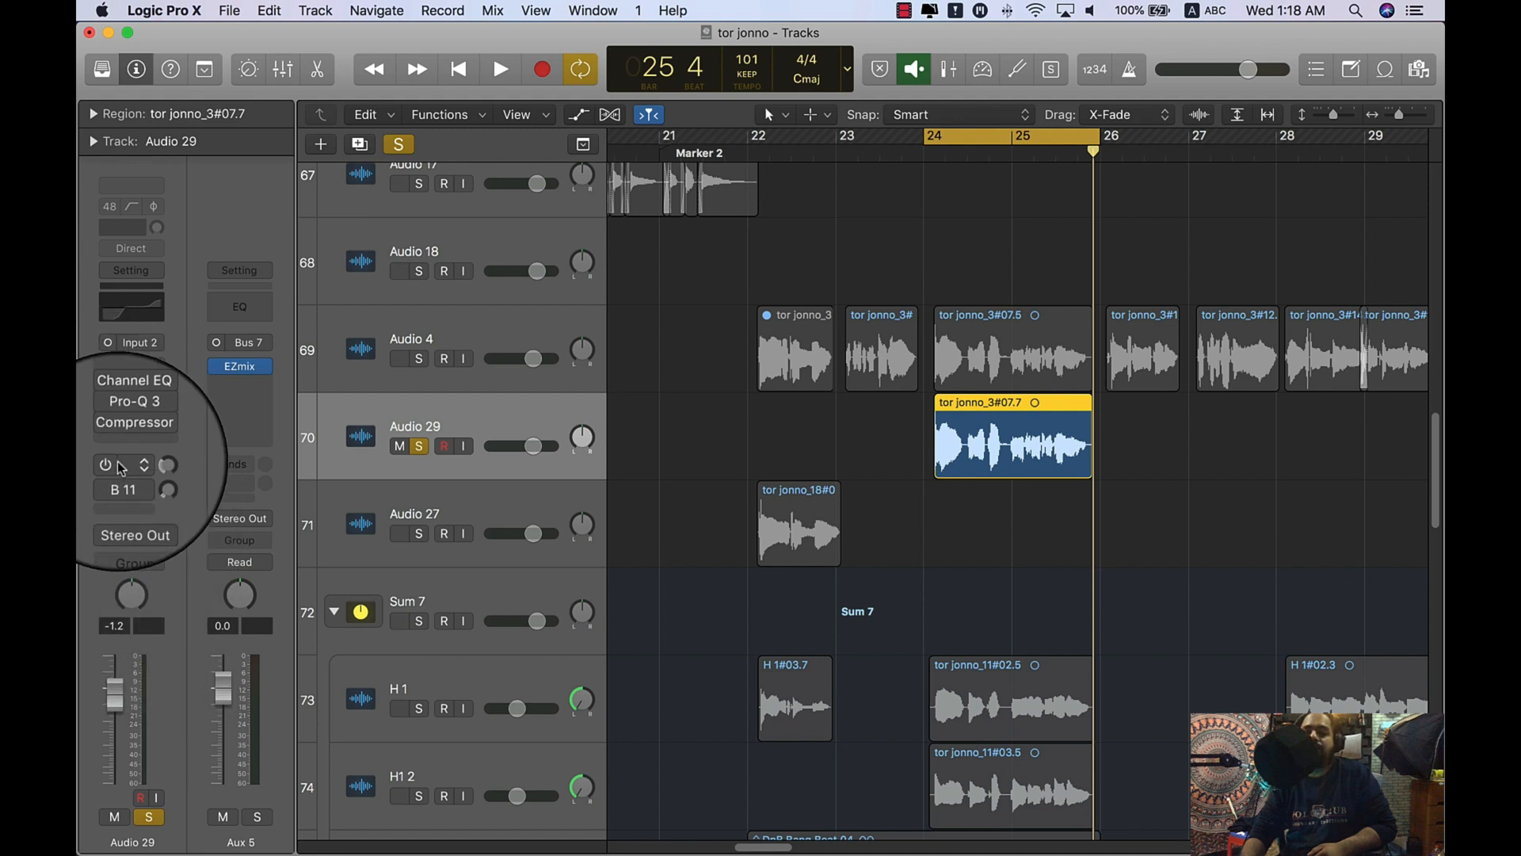
pyautogui.click(126, 486)
pyautogui.click(164, 447)
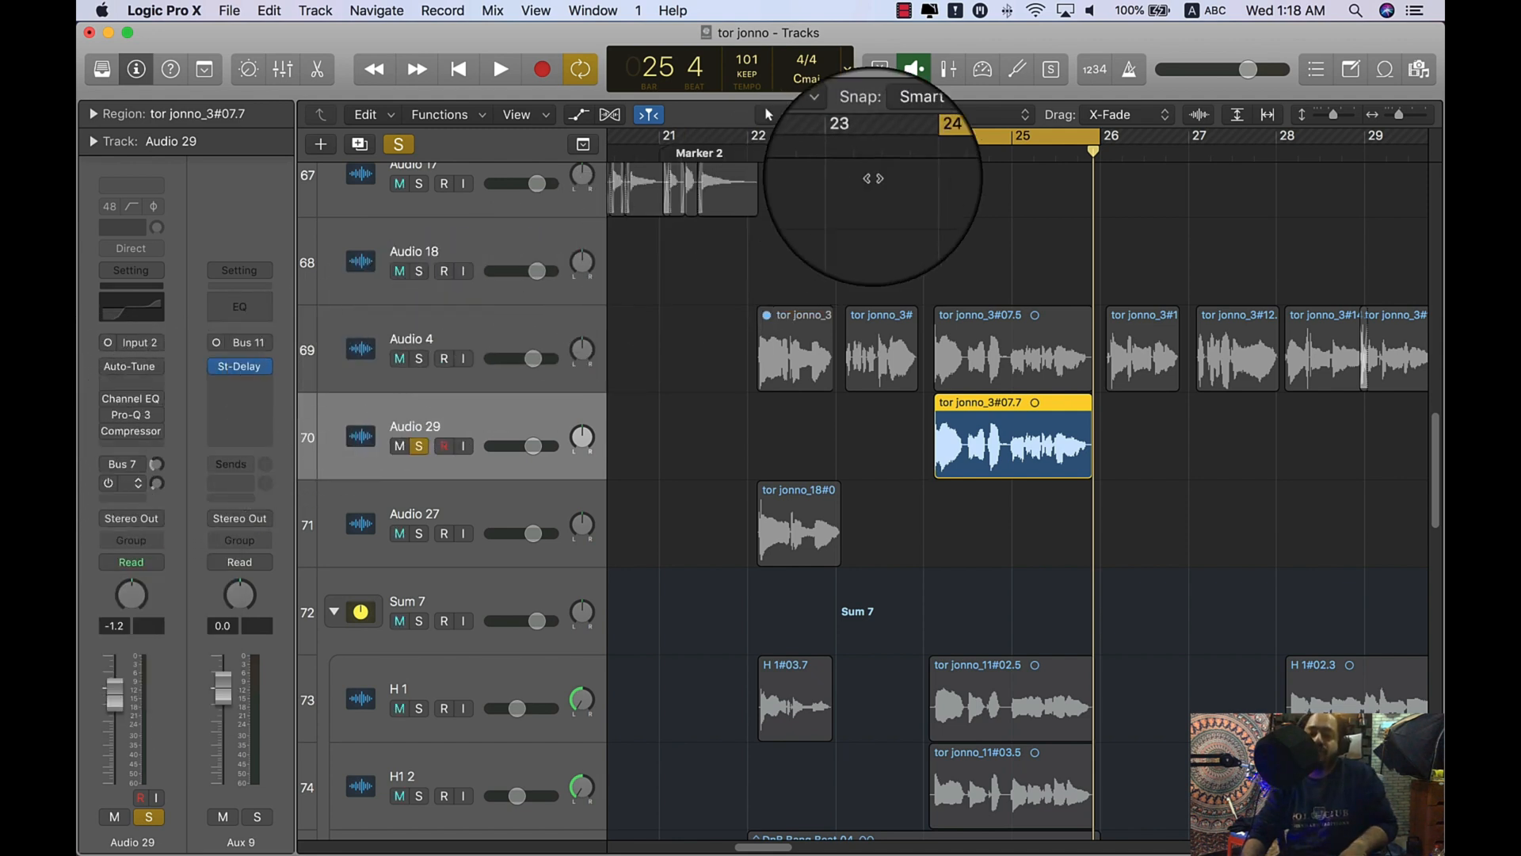
# Play the Audio 29 vocal from bar 24 with all its inserts and sends bypassed.
pyautogui.click(923, 144)
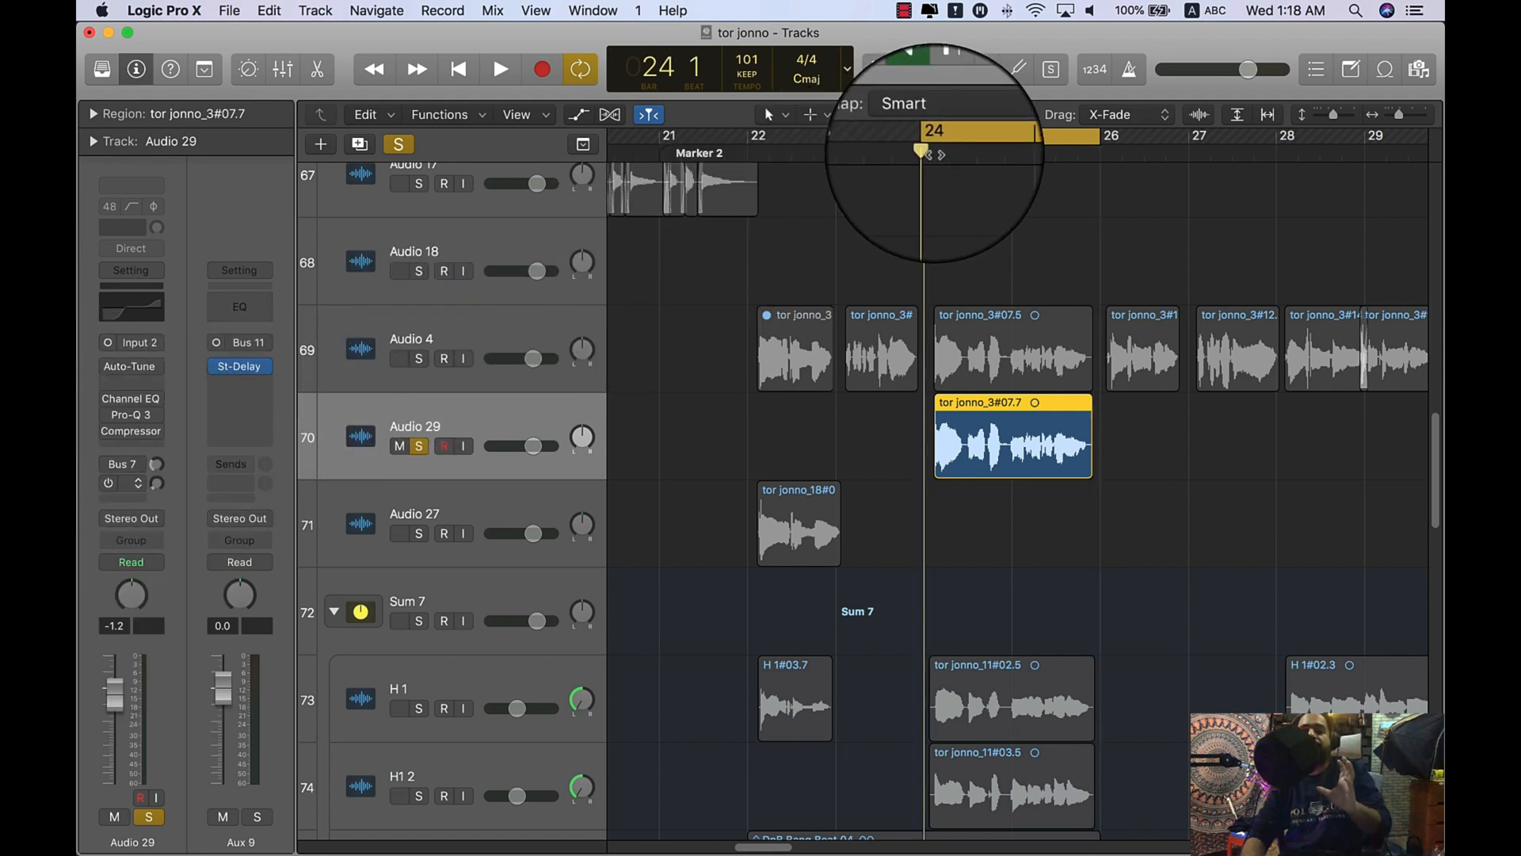
pyautogui.press('space')
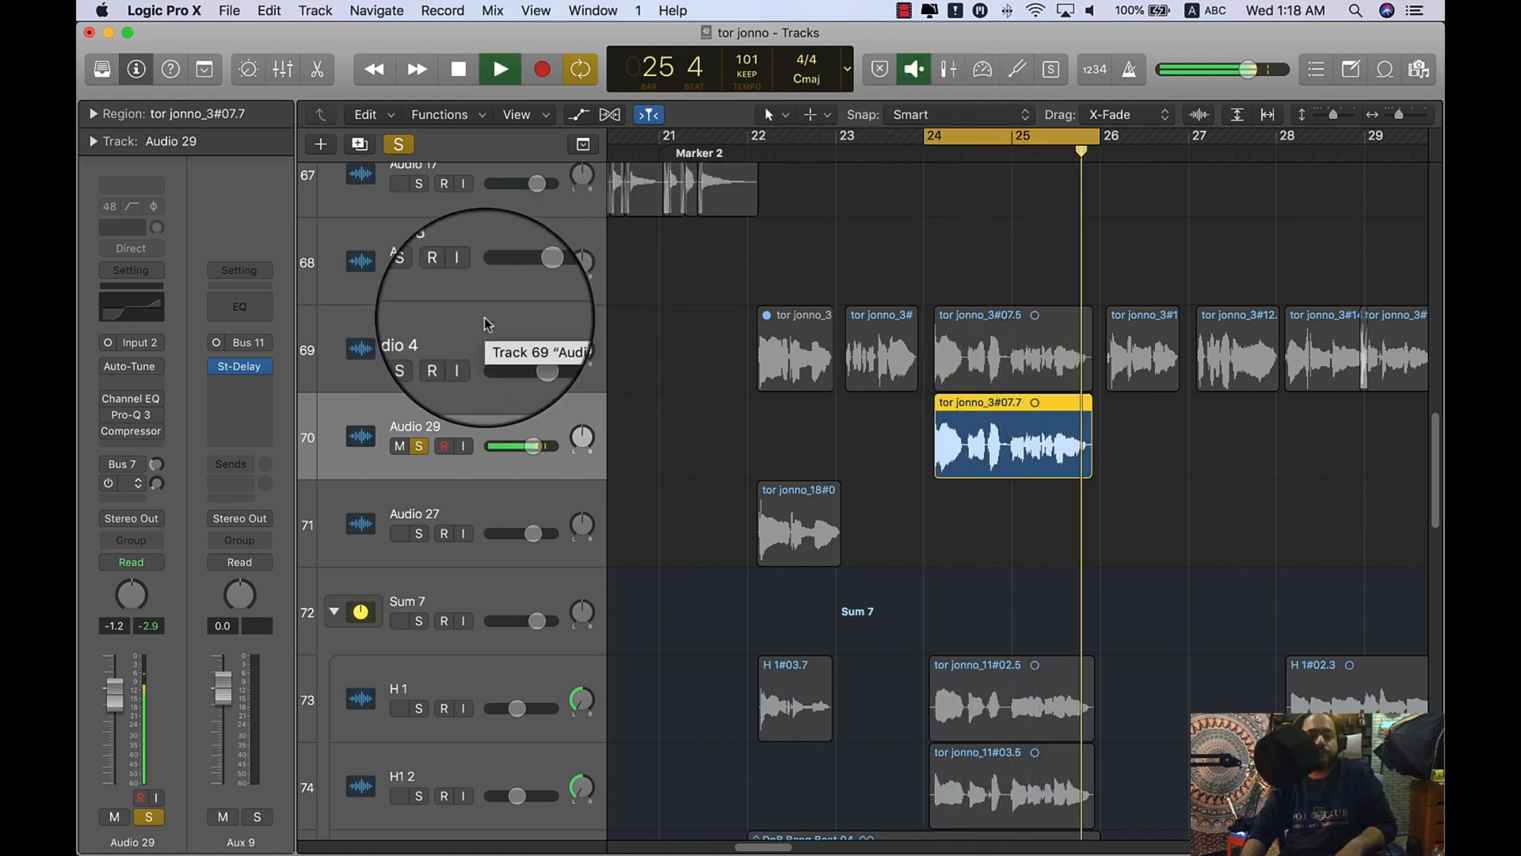
pyautogui.press('space')
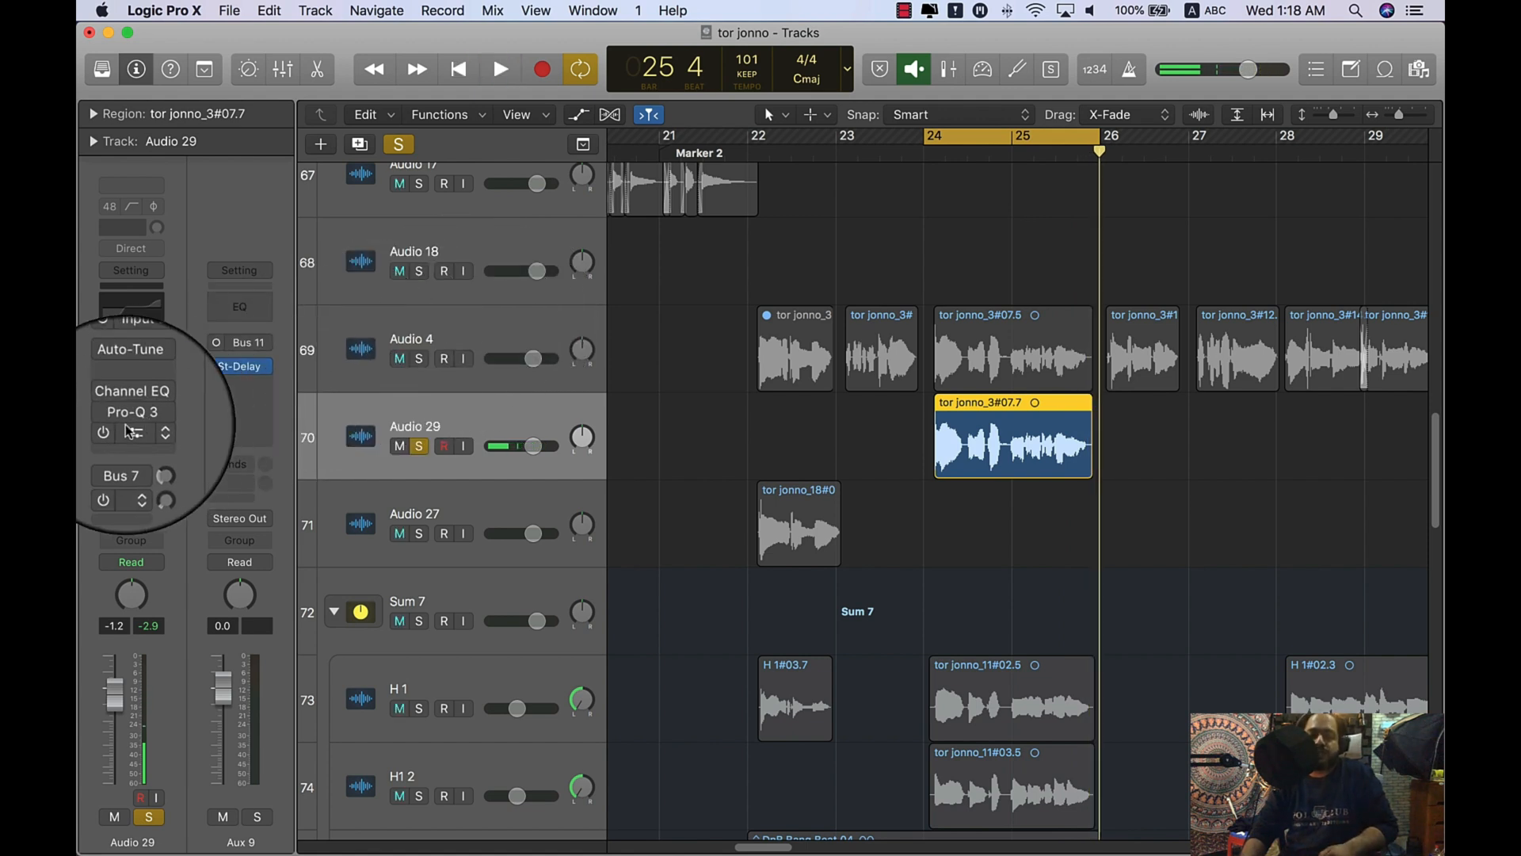
# Activate the Compressor, Pro-Q 3, Channel EQ and Auto-Tune inserts on Audio 29 and audition the vocal loop.
pyautogui.click(107, 431)
pyautogui.moveTo(105, 399); pyautogui.dragTo(111, 424)
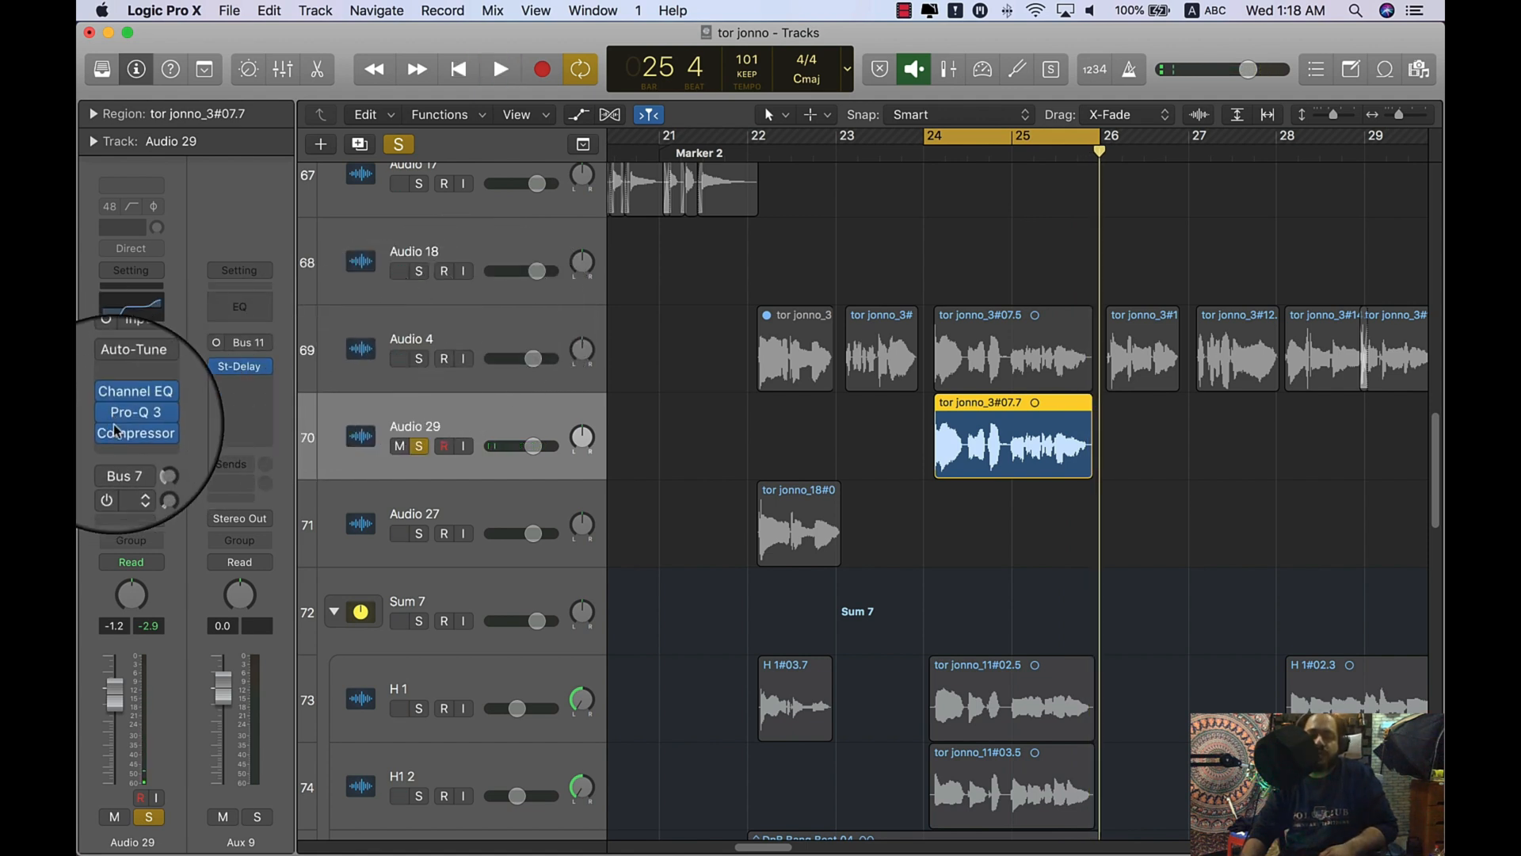
pyautogui.click(111, 369)
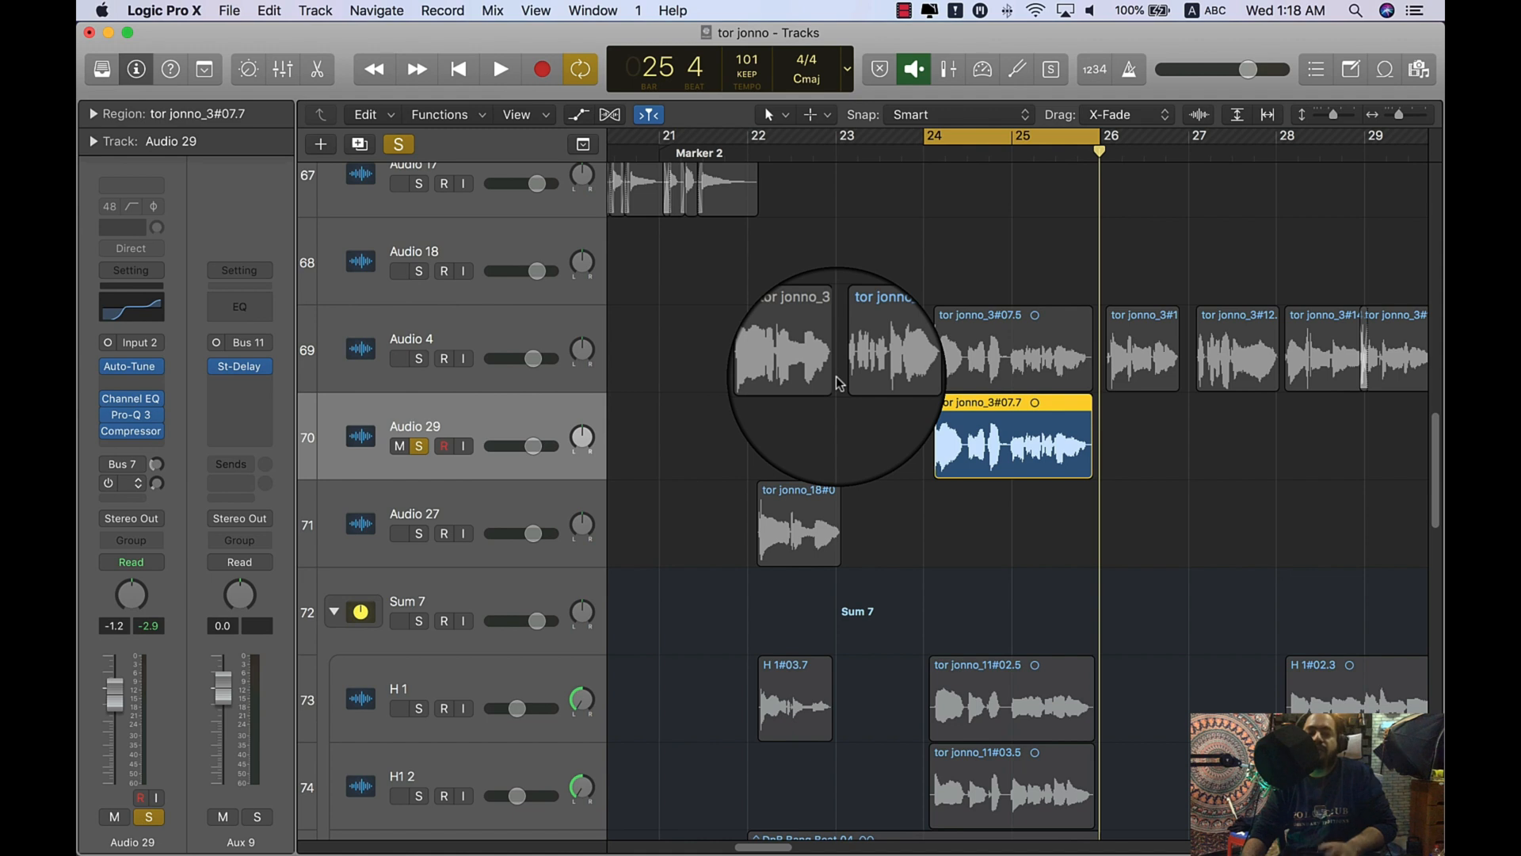
pyautogui.press('space')
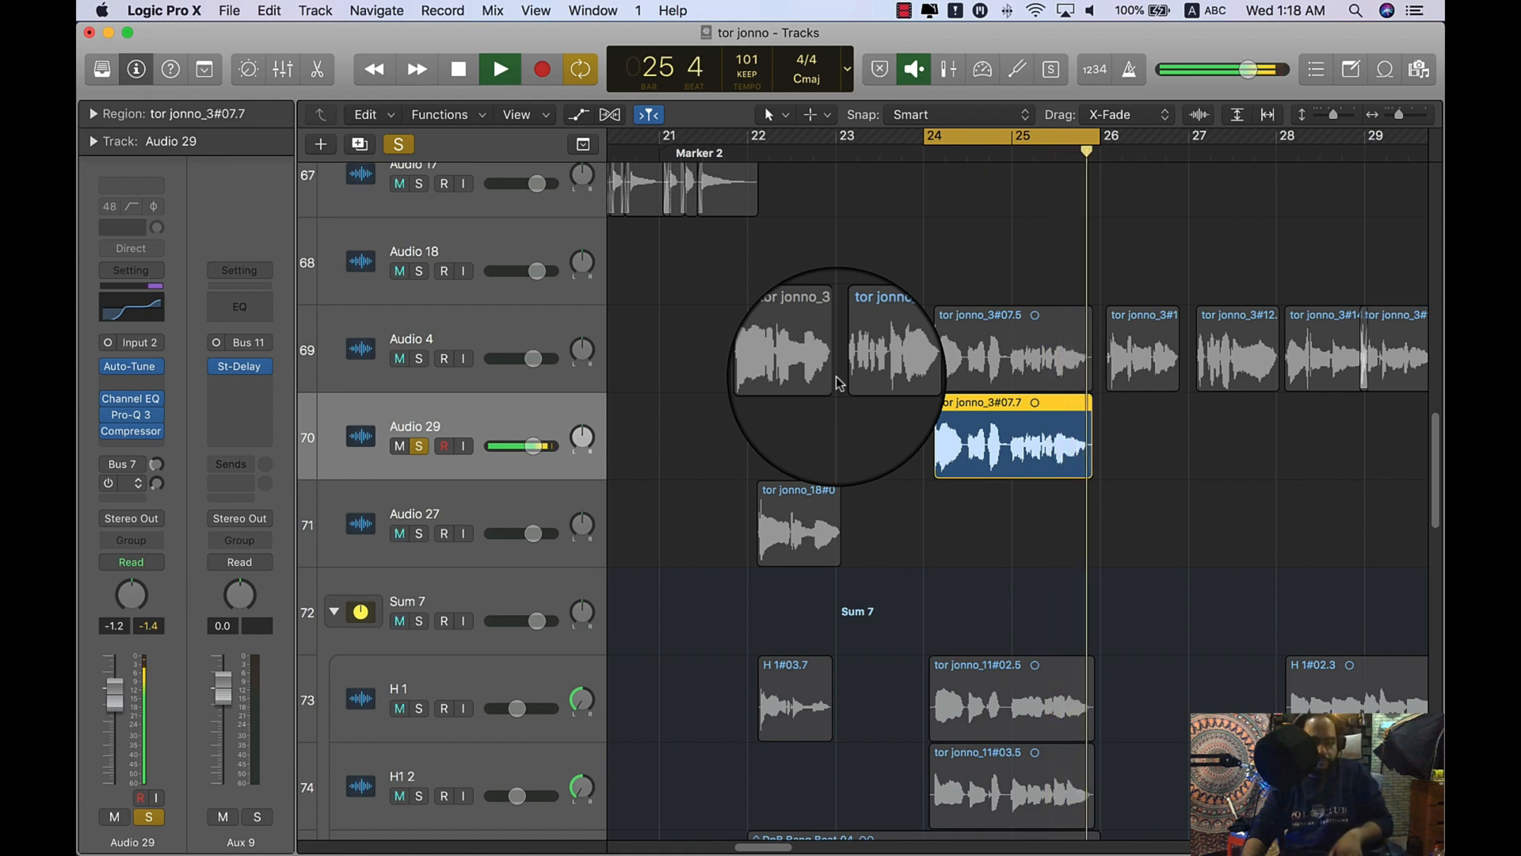
pyautogui.press('space')
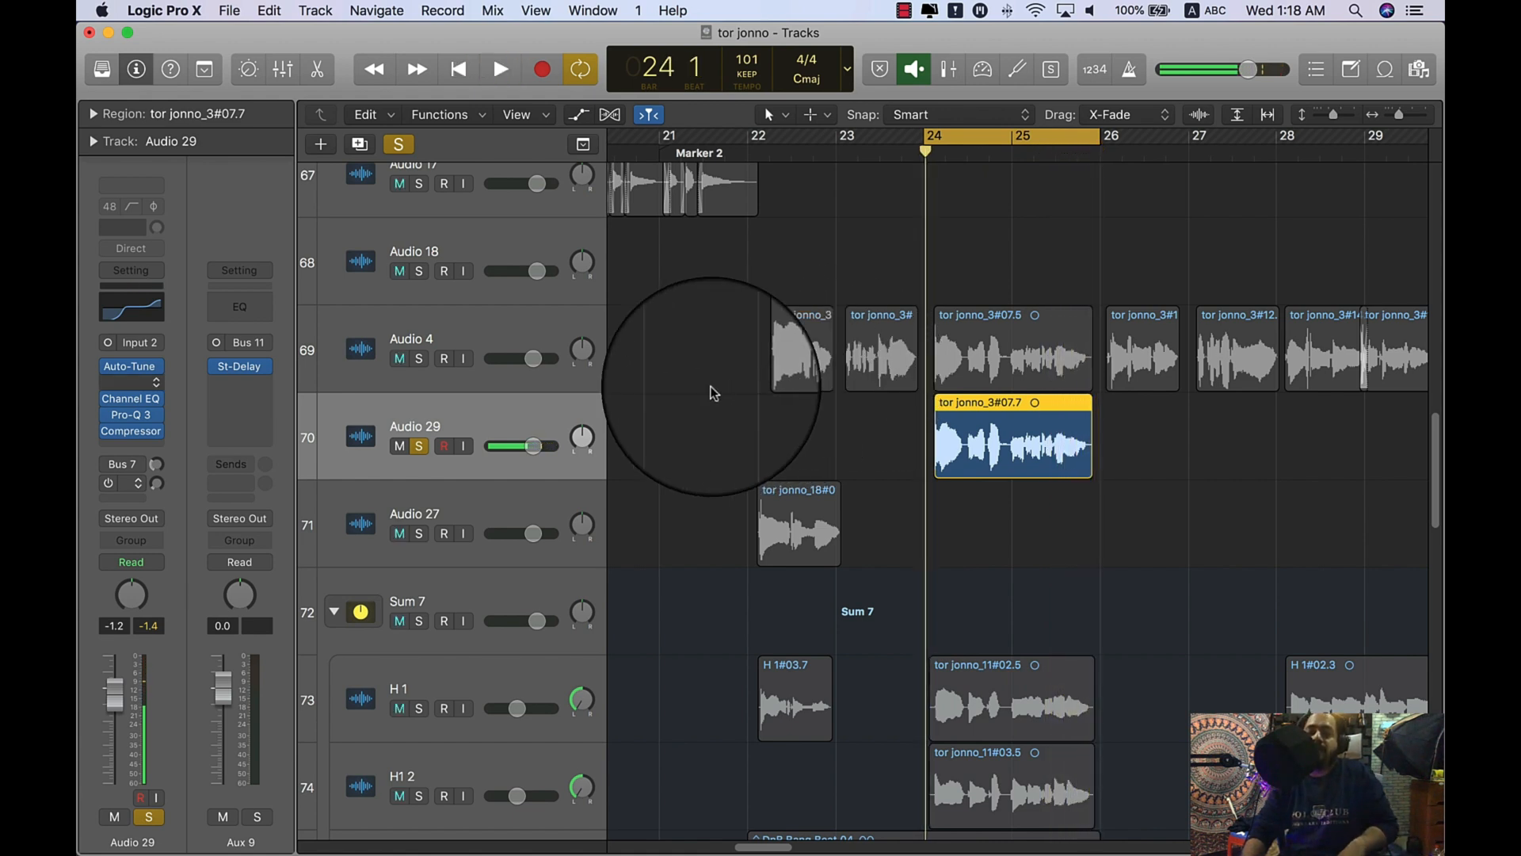
# Try the Compressor directly after Auto-Tune on Audio 29, audition the loop, and move the Compressor back below Pro-Q 3.
pyautogui.moveTo(138, 432); pyautogui.dragTo(138, 383)
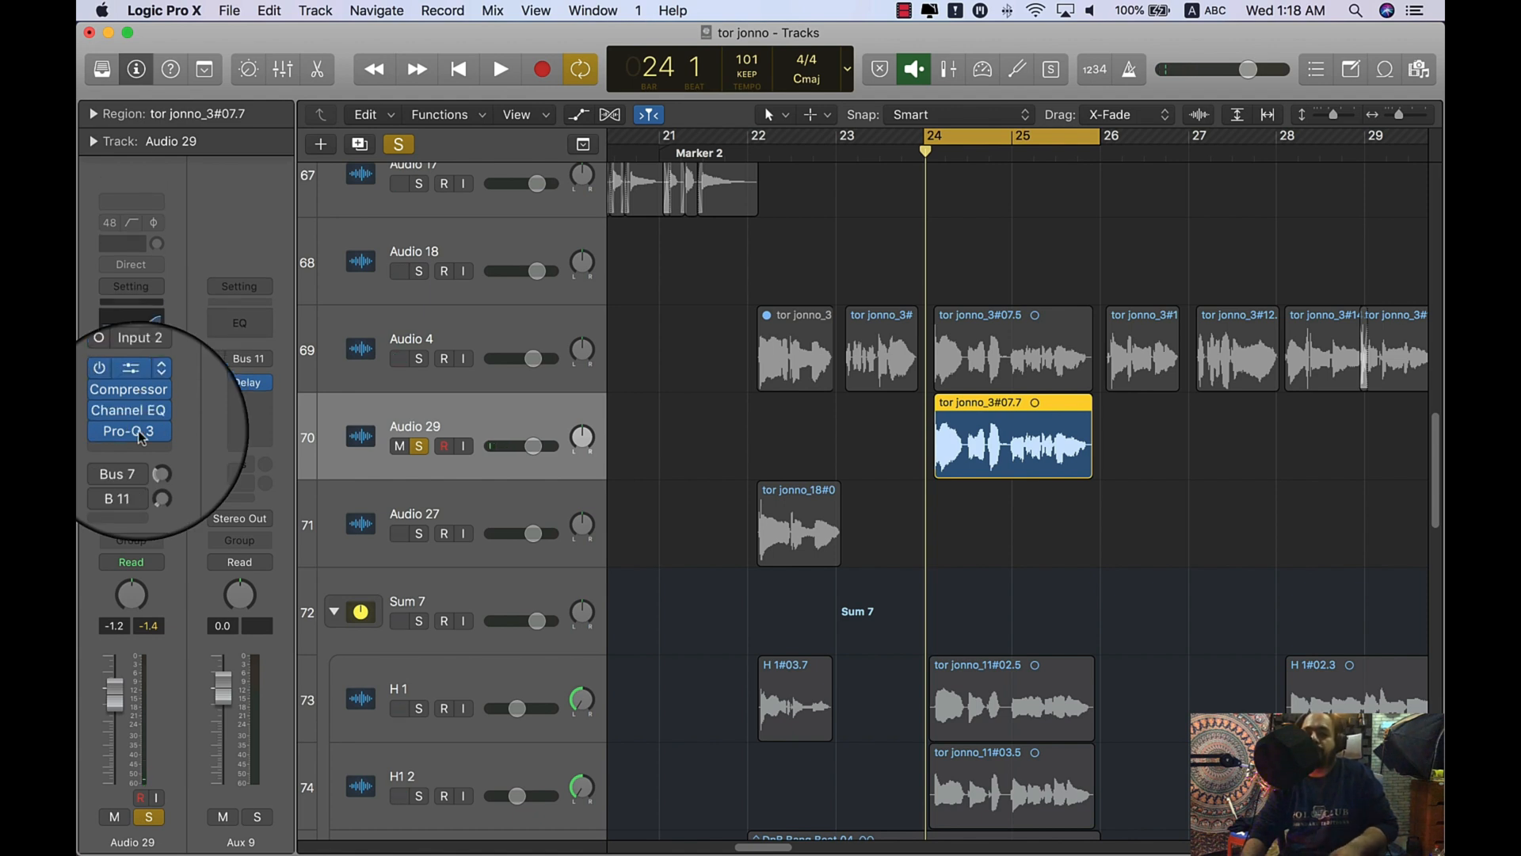
pyautogui.press('space')
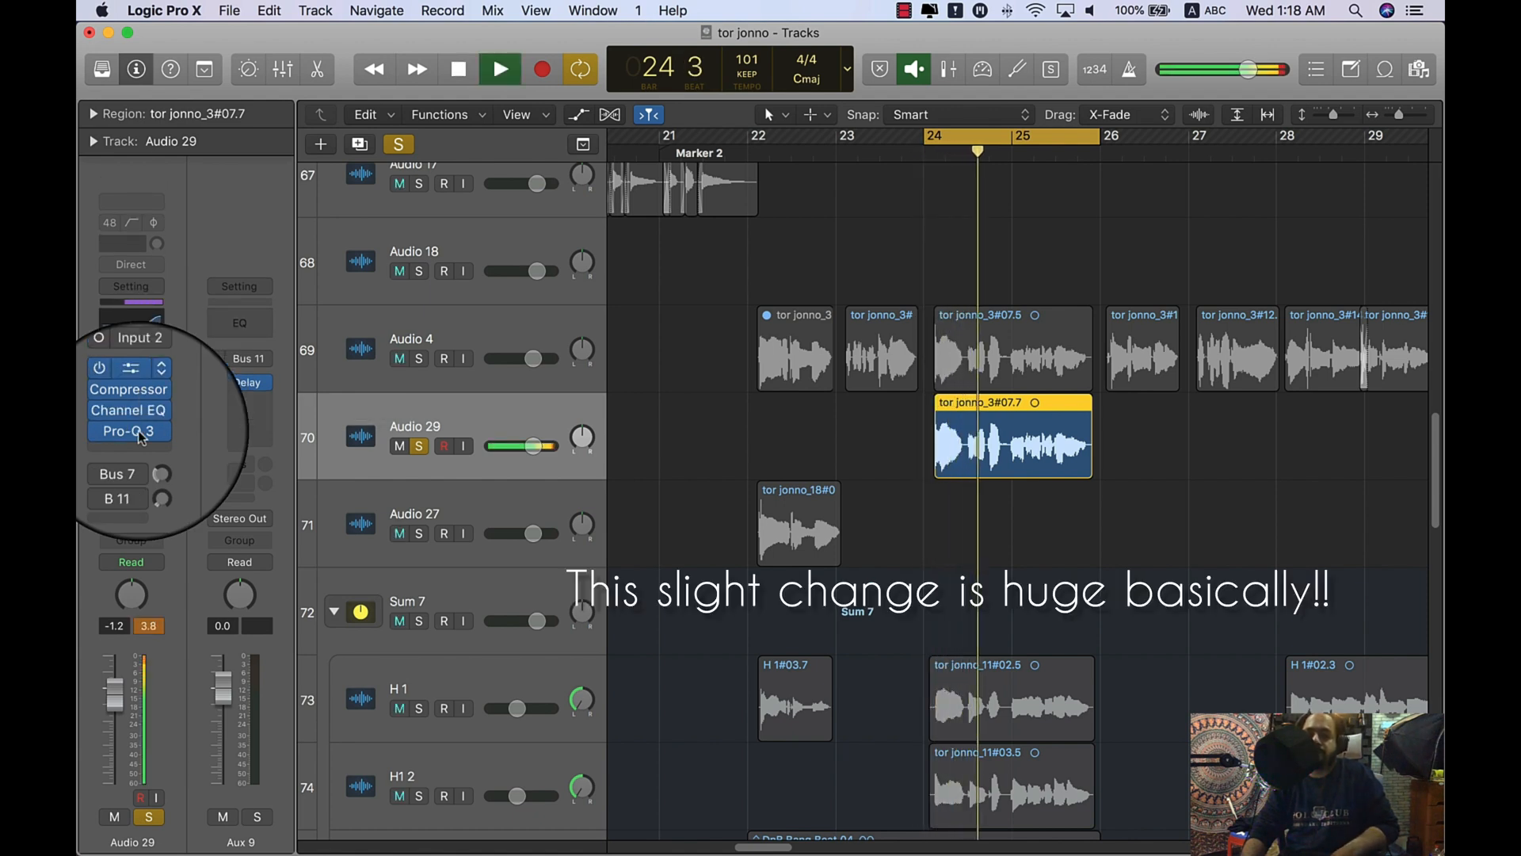
pyautogui.press('space')
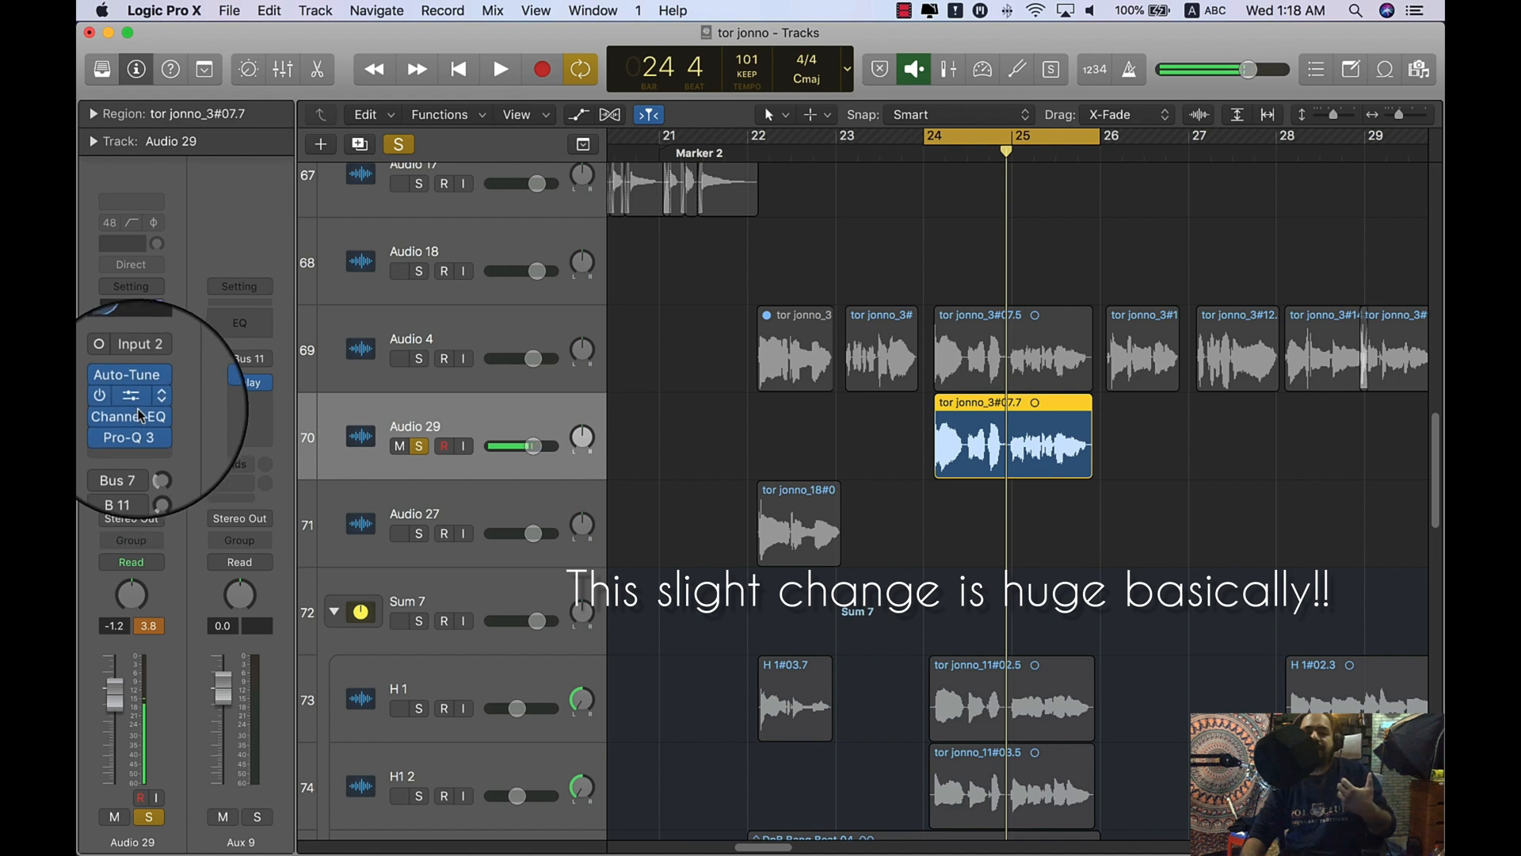
pyautogui.moveTo(135, 401); pyautogui.dragTo(136, 443)
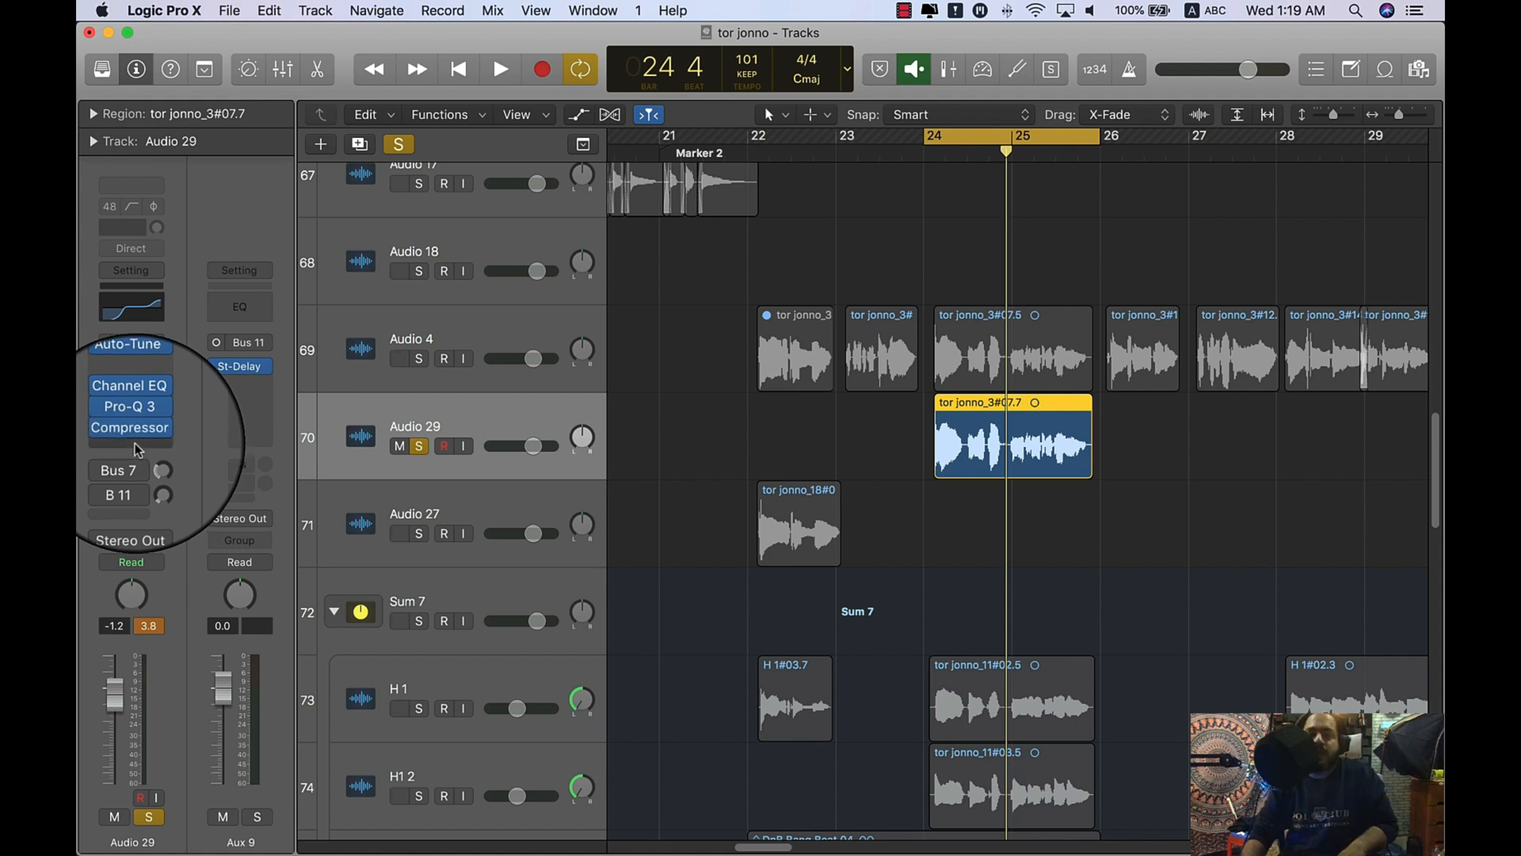
# Insert a Mono->Stereo SilverVerb below the Compressor on Audio 29 and raise its wet output to 78%.
pyautogui.click(137, 443)
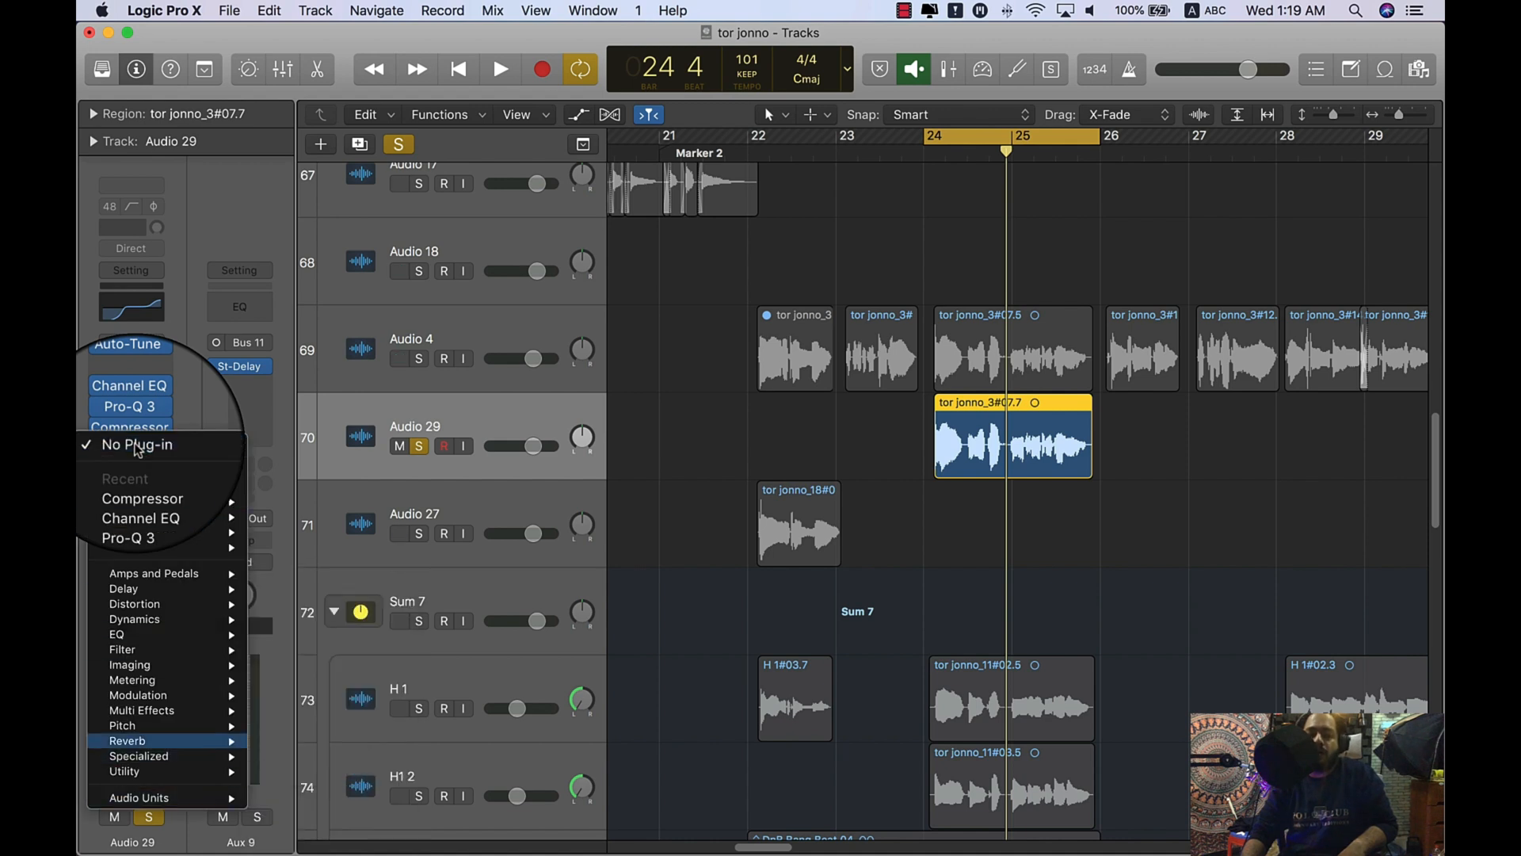
pyautogui.moveTo(127, 740)
pyautogui.moveTo(295, 771)
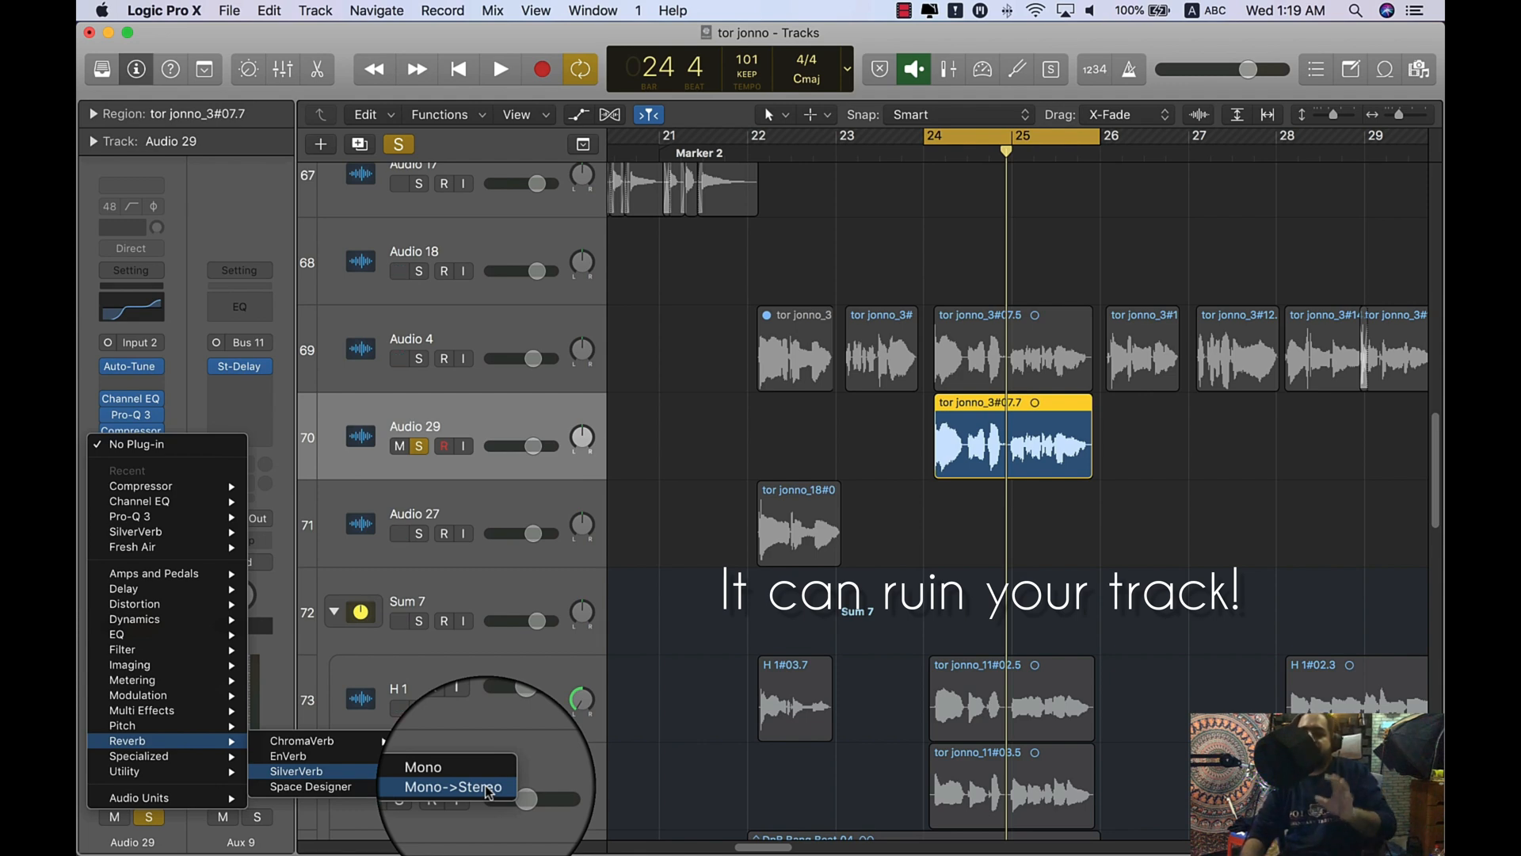
pyautogui.click(486, 788)
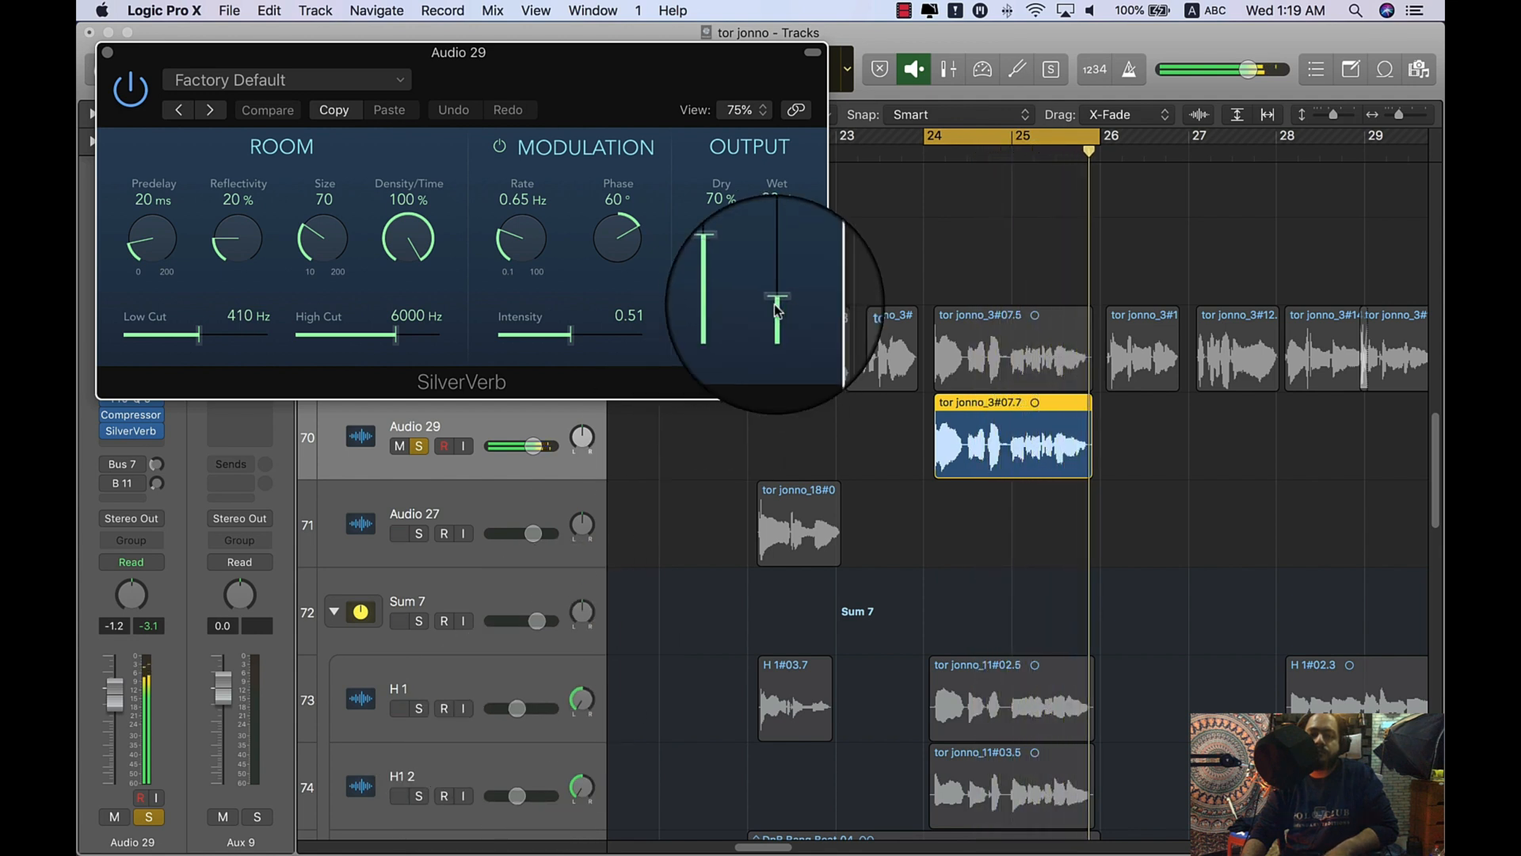
pyautogui.moveTo(775, 309); pyautogui.dragTo(790, 249)
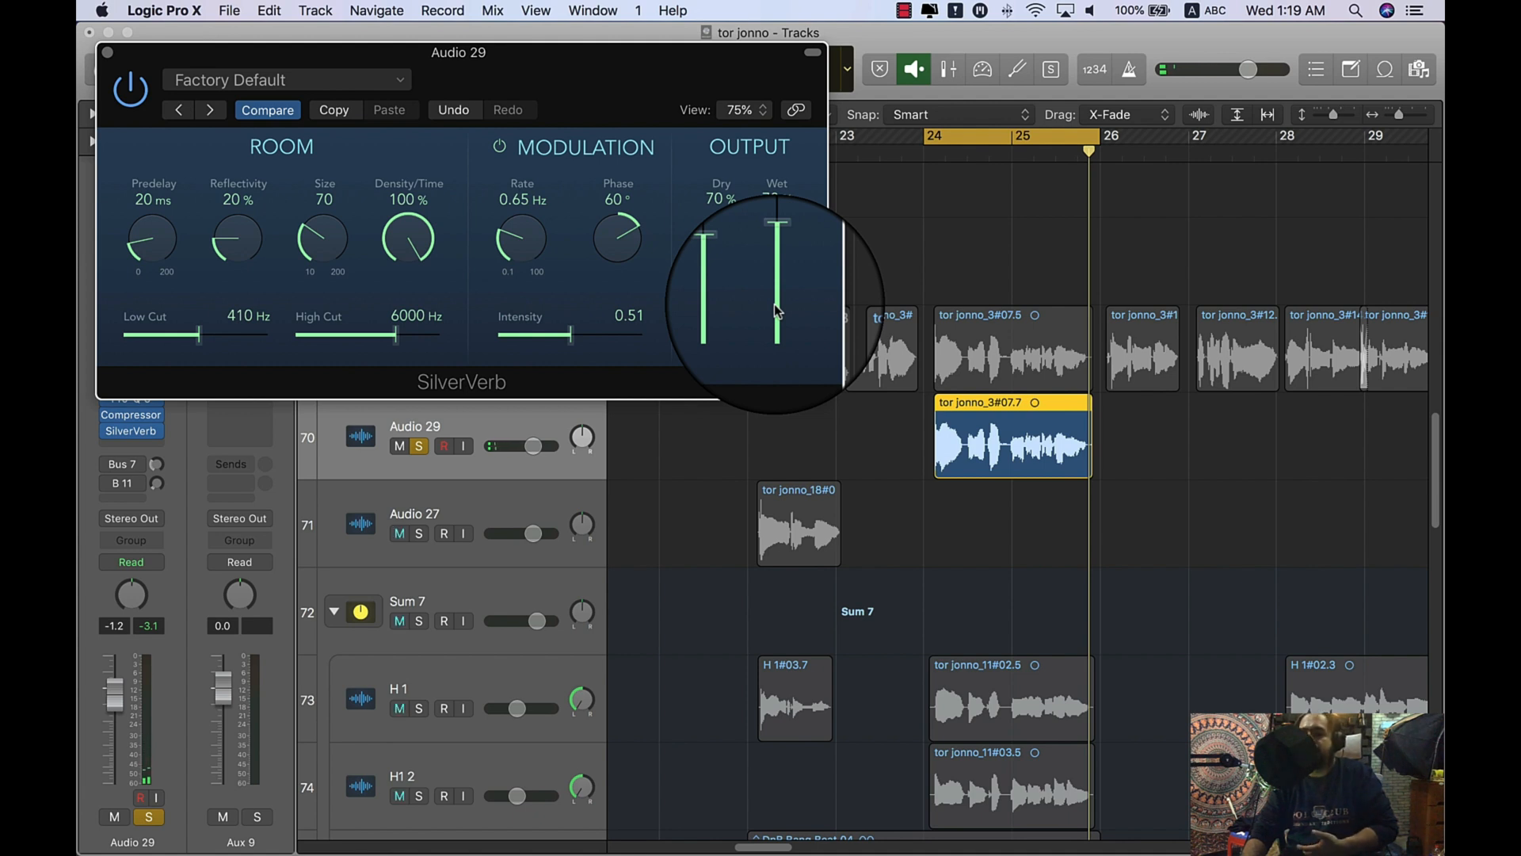
pyautogui.moveTo(790, 246)
pyautogui.mouseDown()
pyautogui.moveTo(790, 333)
pyautogui.moveTo(789, 238)
pyautogui.mouseUp()
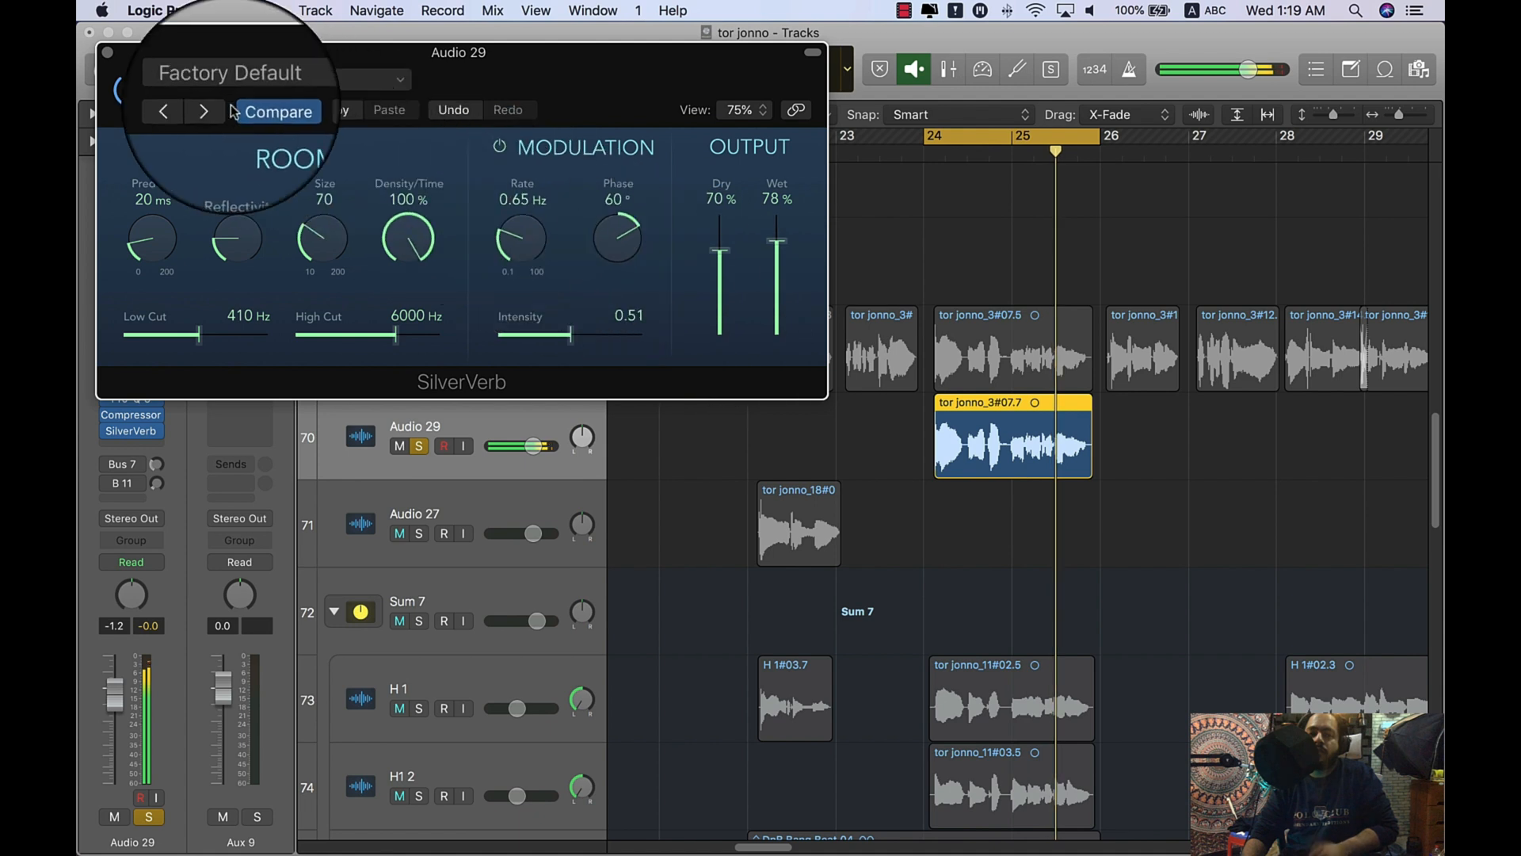
# Close the SilverVerb window and remove the reverb from Audio 29's inserts.
pyautogui.click(107, 53)
pyautogui.click(157, 433)
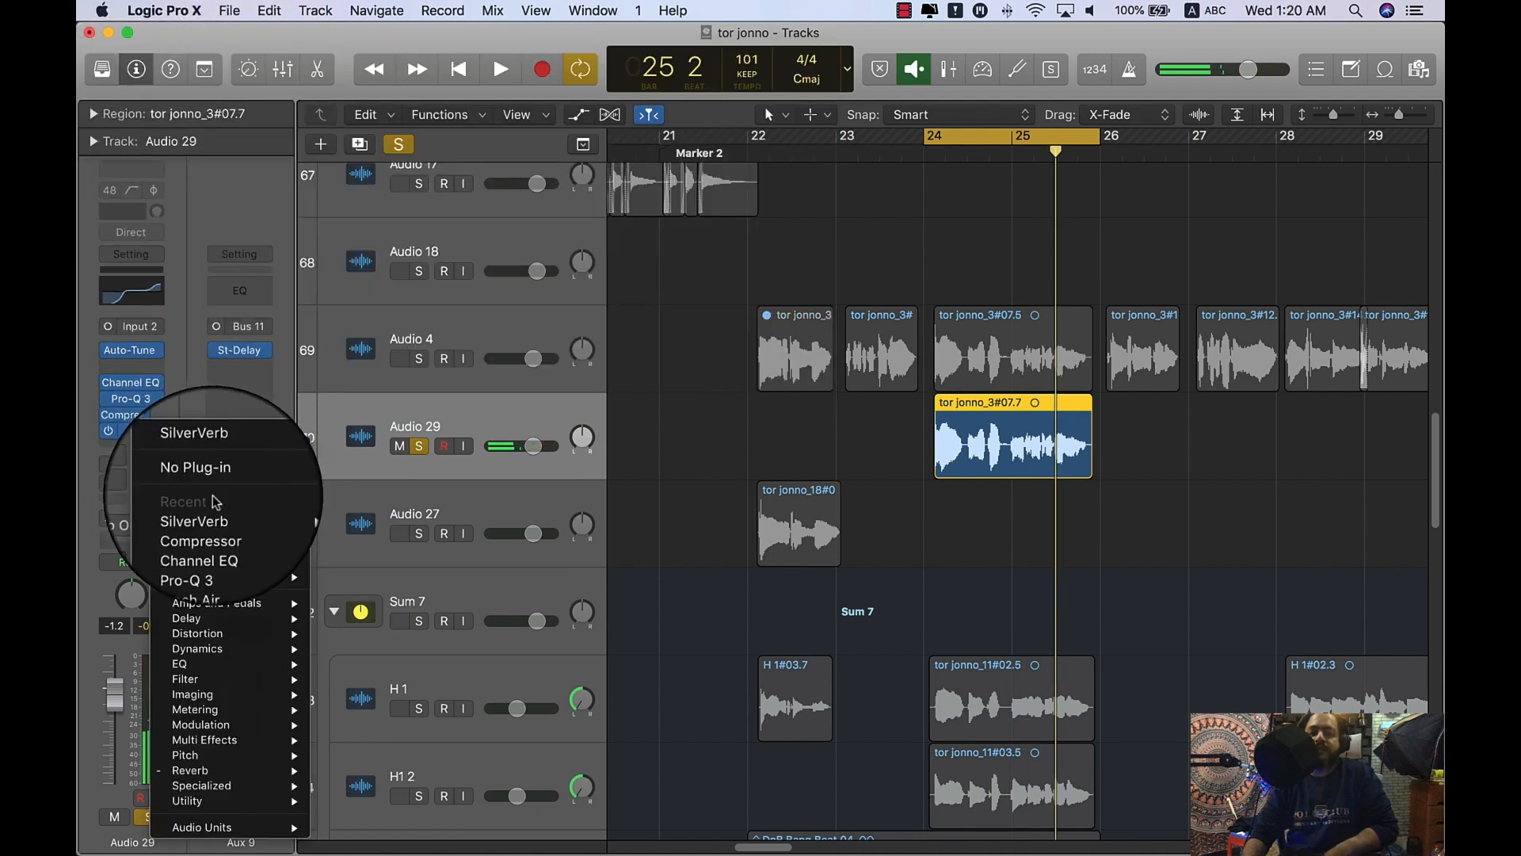
pyautogui.click(212, 472)
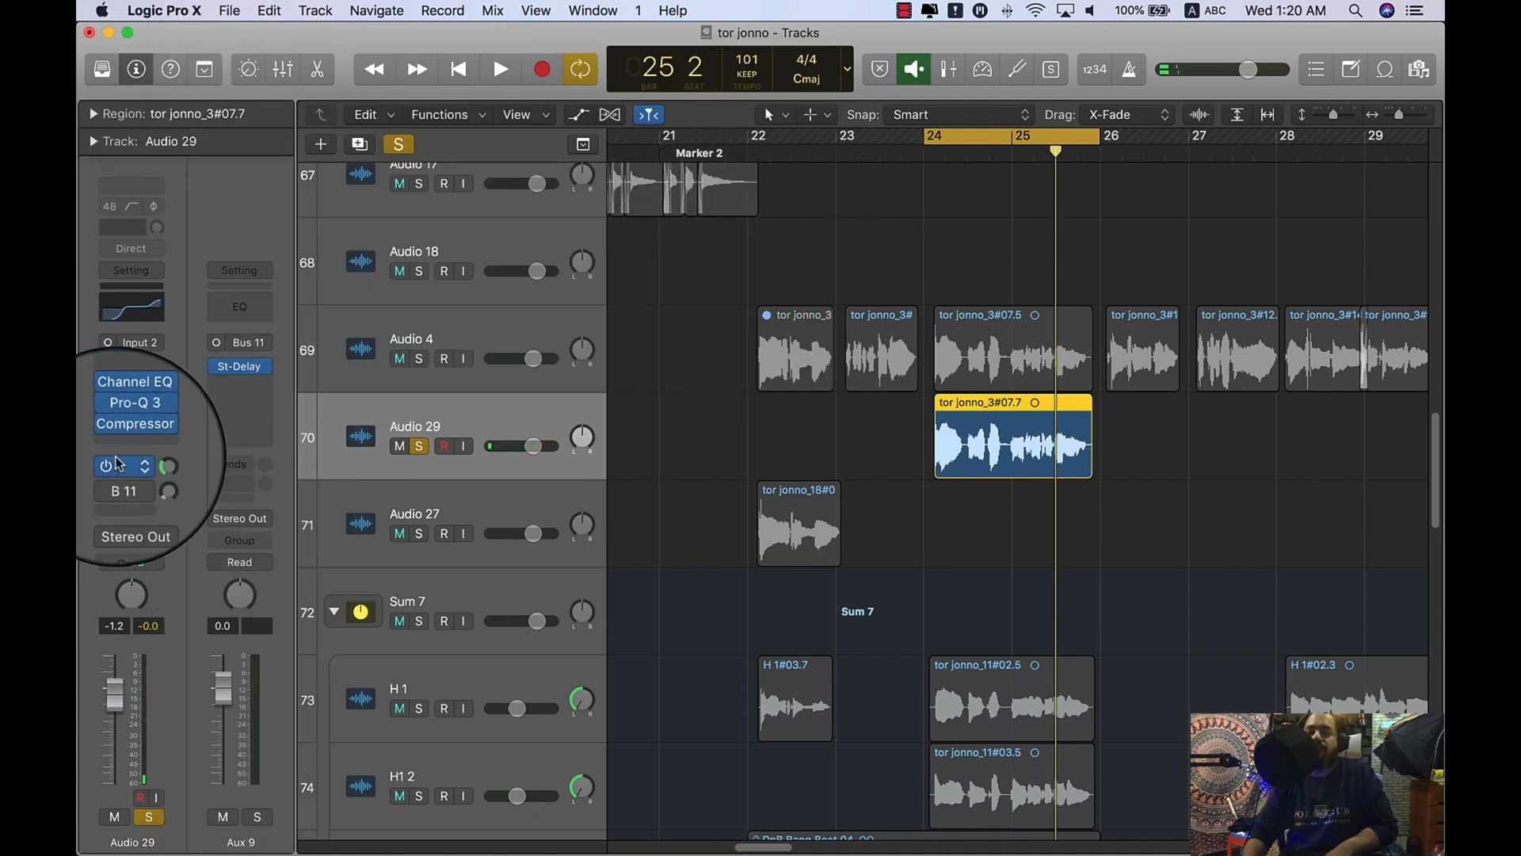
# Switch on the Bus 7 send of Audio 29 and audition the vocal loop with it.
pyautogui.press('space')
pyautogui.press('space')
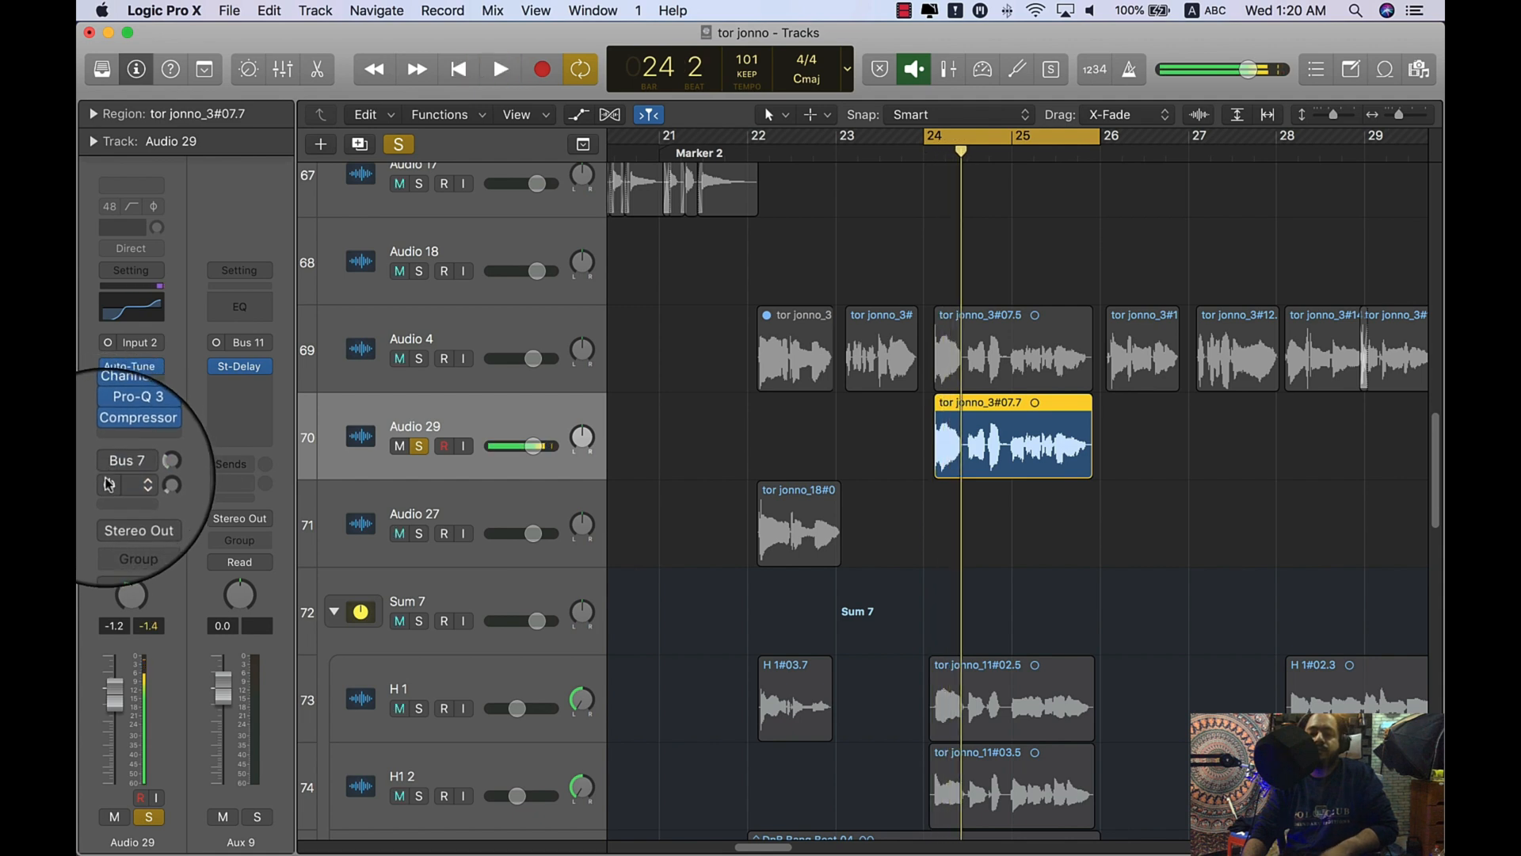
pyautogui.click(108, 484)
pyautogui.press('space')
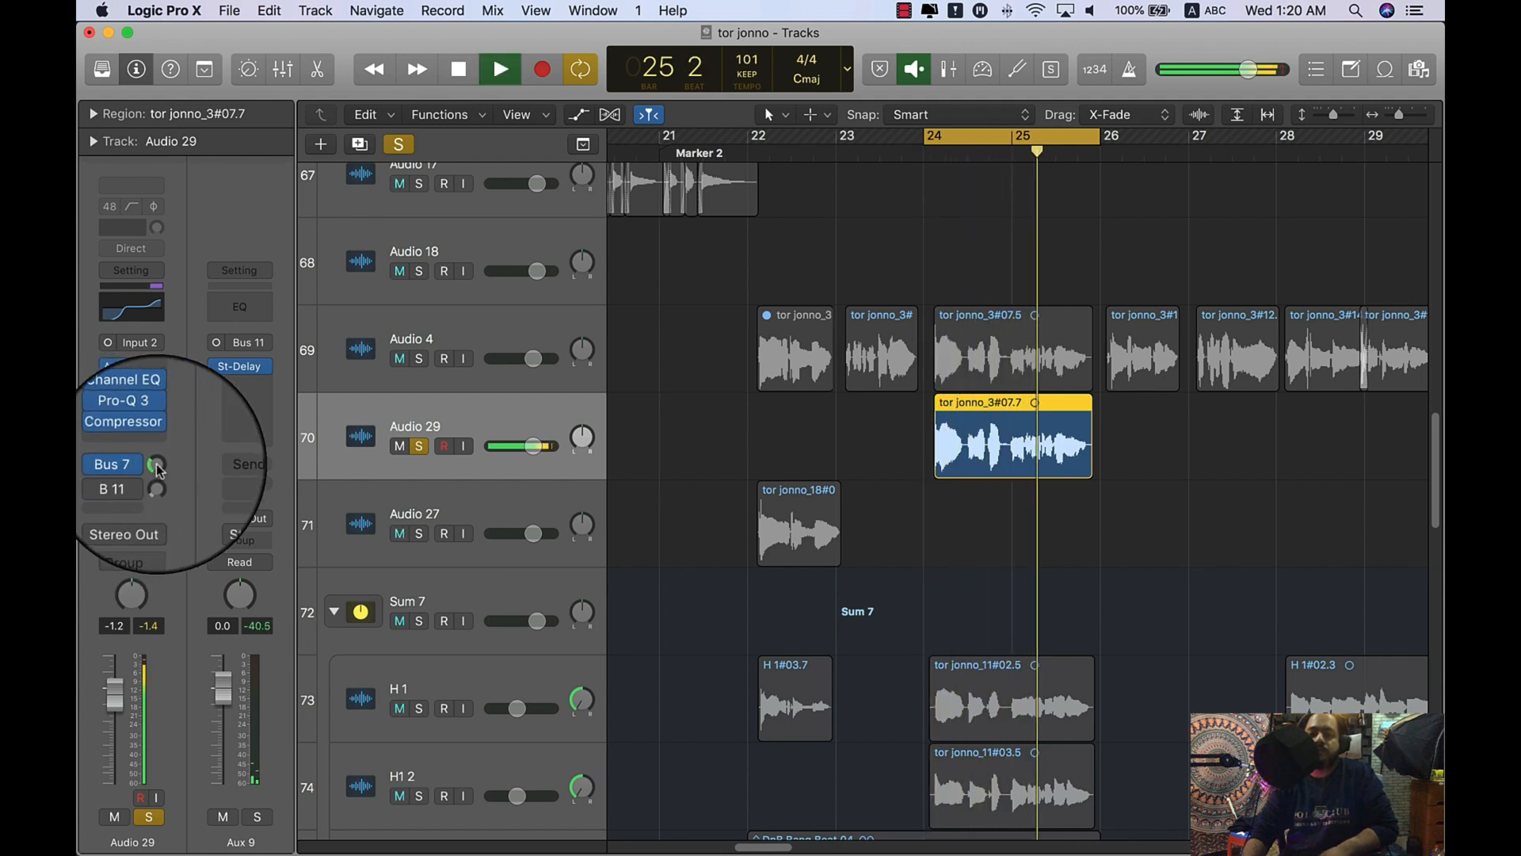
pyautogui.press('space')
# Adjust the Bus 7 send level on Audio 29 during playback and switch on the Bus 11 delay send.
pyautogui.moveTo(158, 469); pyautogui.dragTo(171, 460)
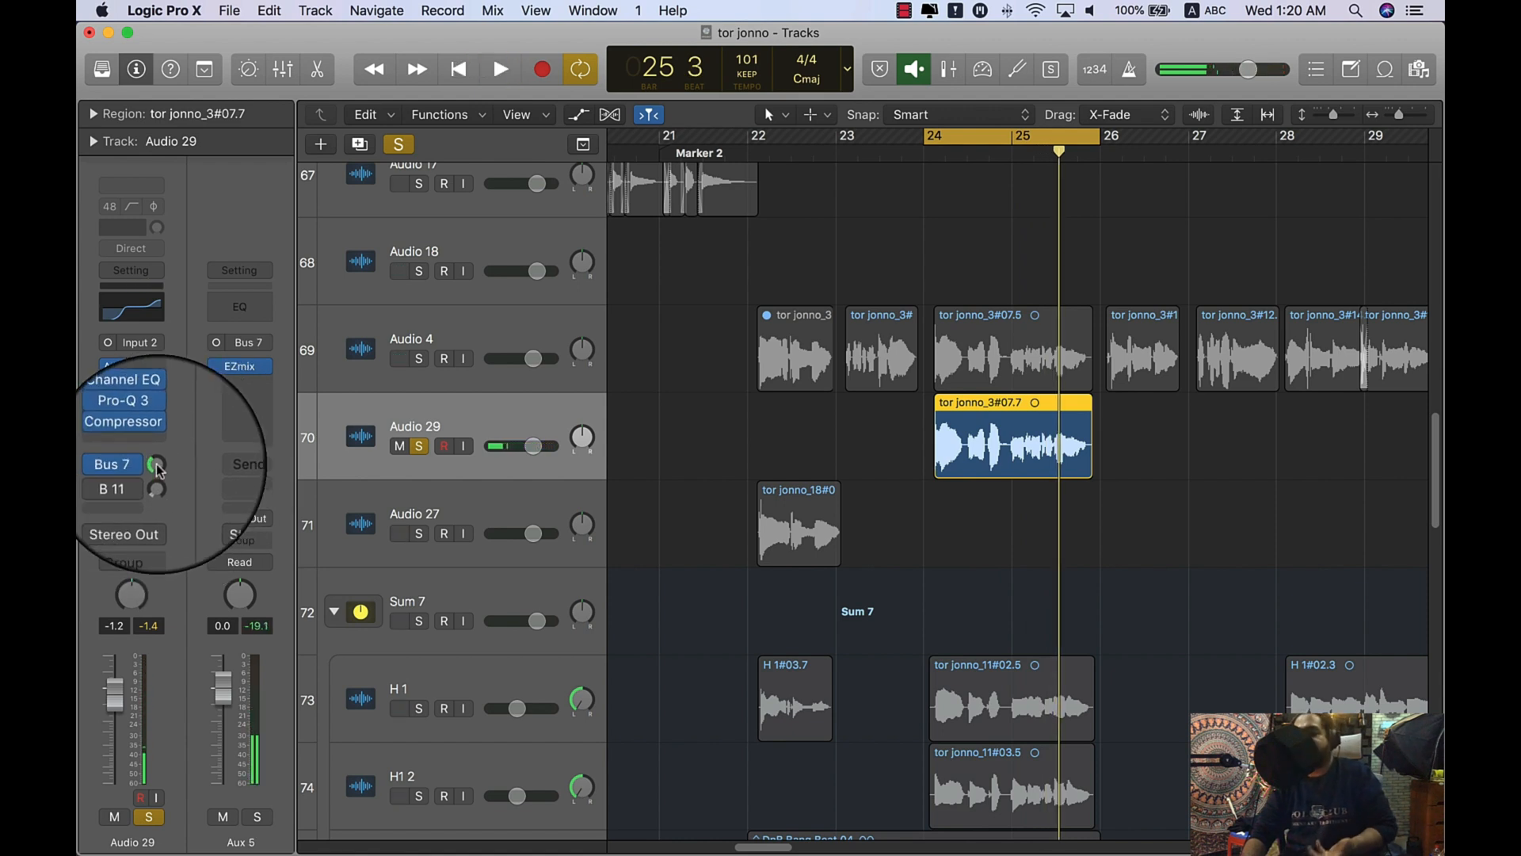
pyautogui.press('space')
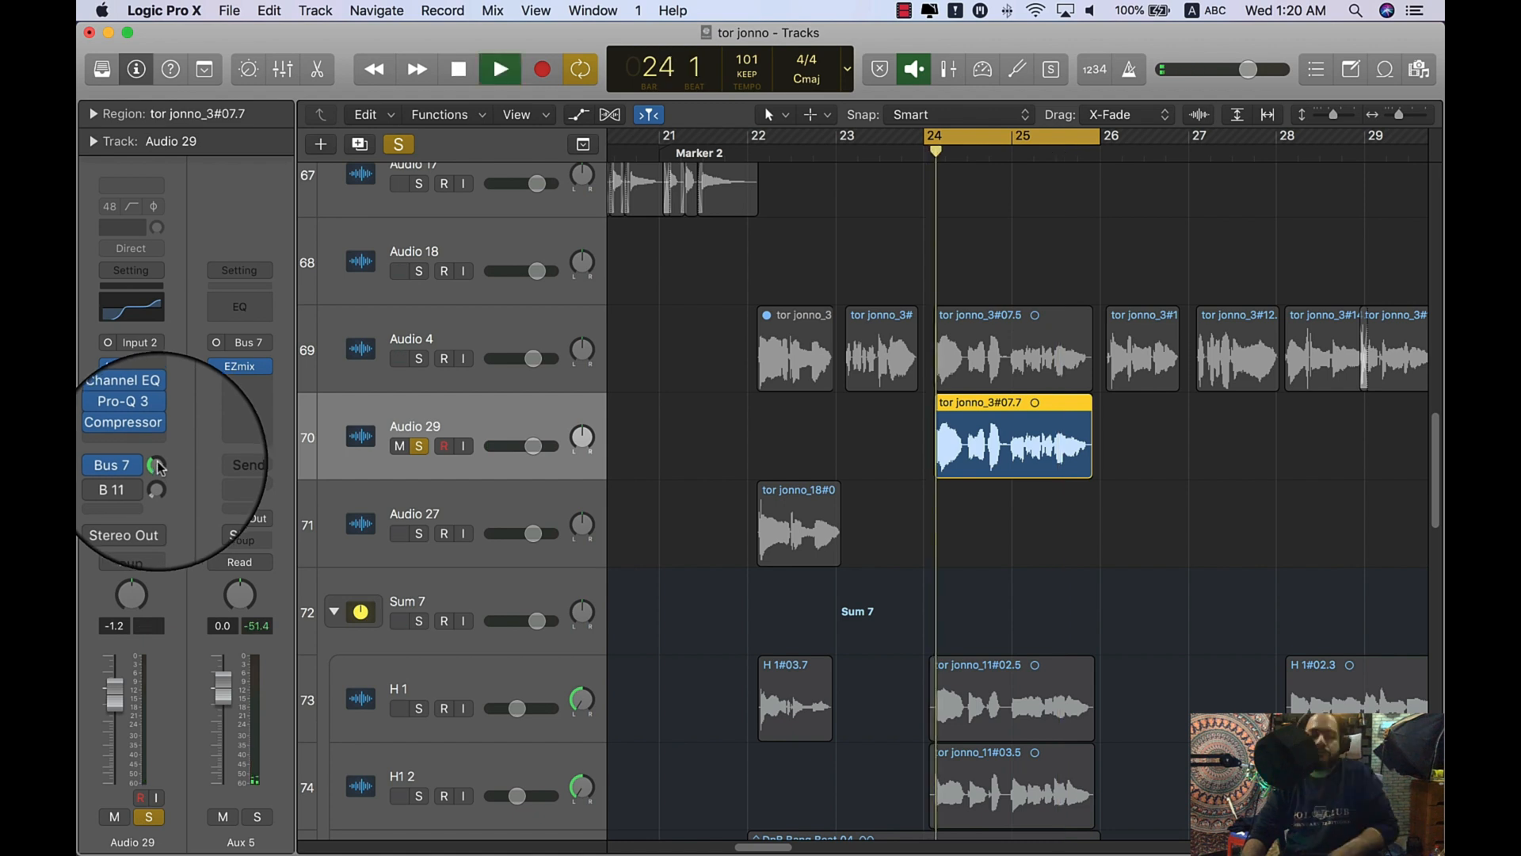
pyautogui.moveTo(159, 467)
pyautogui.mouseDown()
pyautogui.moveTo(152, 560)
pyautogui.moveTo(180, 469)
pyautogui.mouseUp()
pyautogui.click(108, 486)
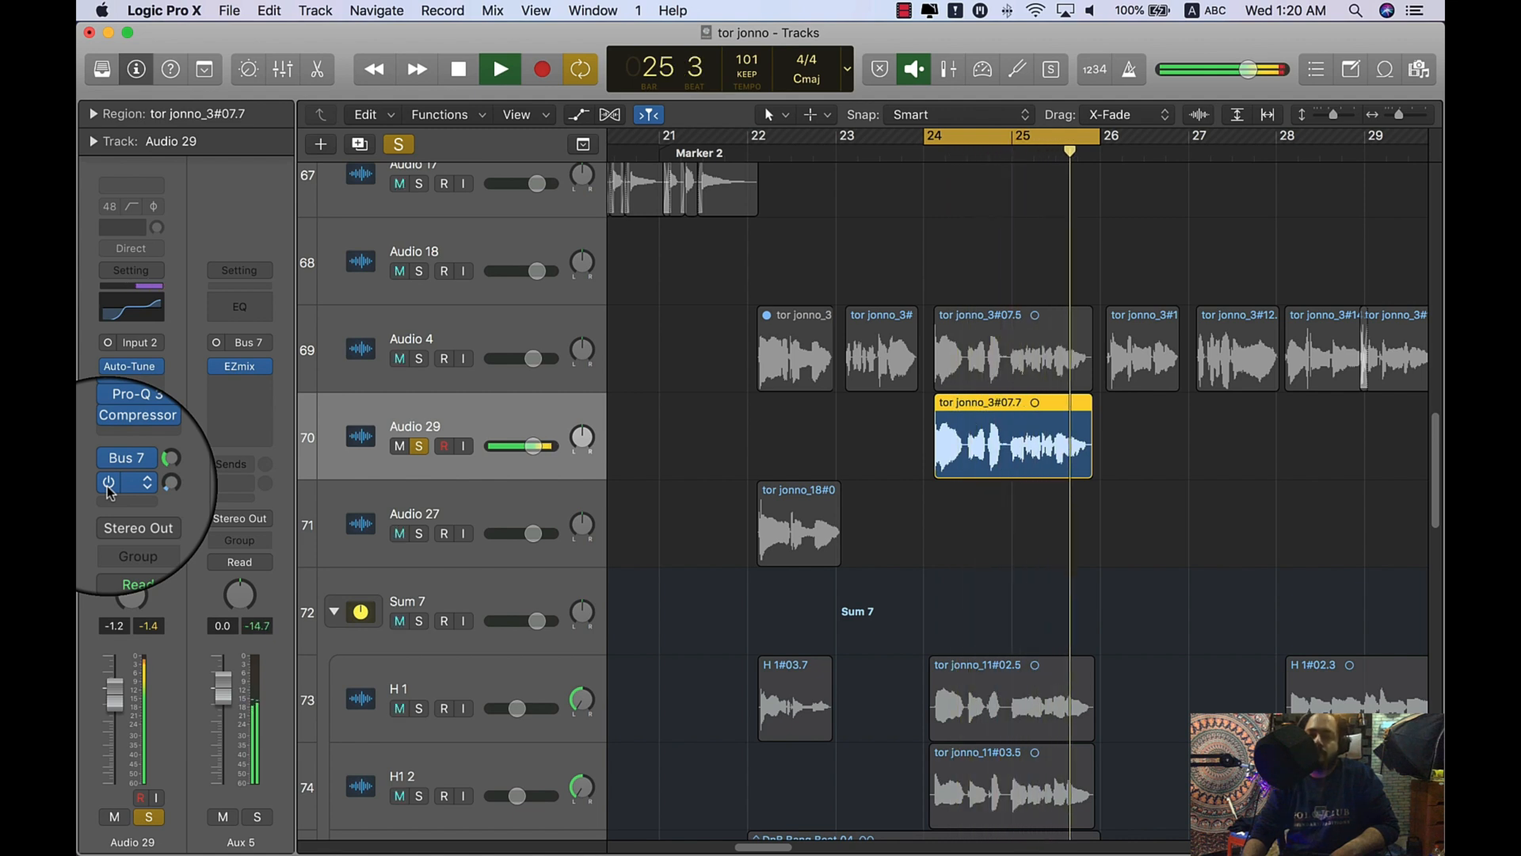
pyautogui.press('space')
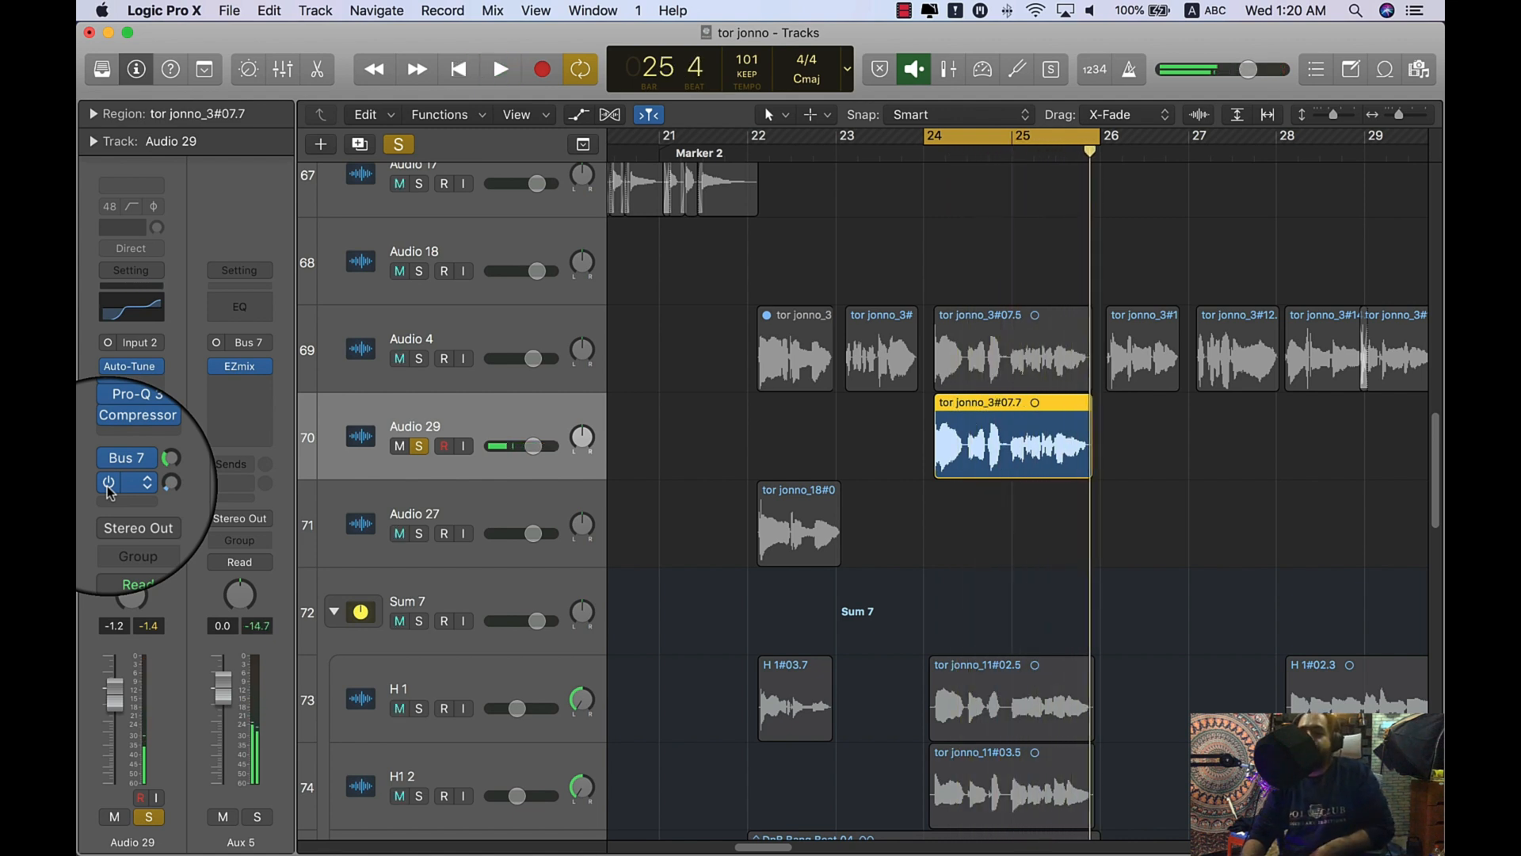